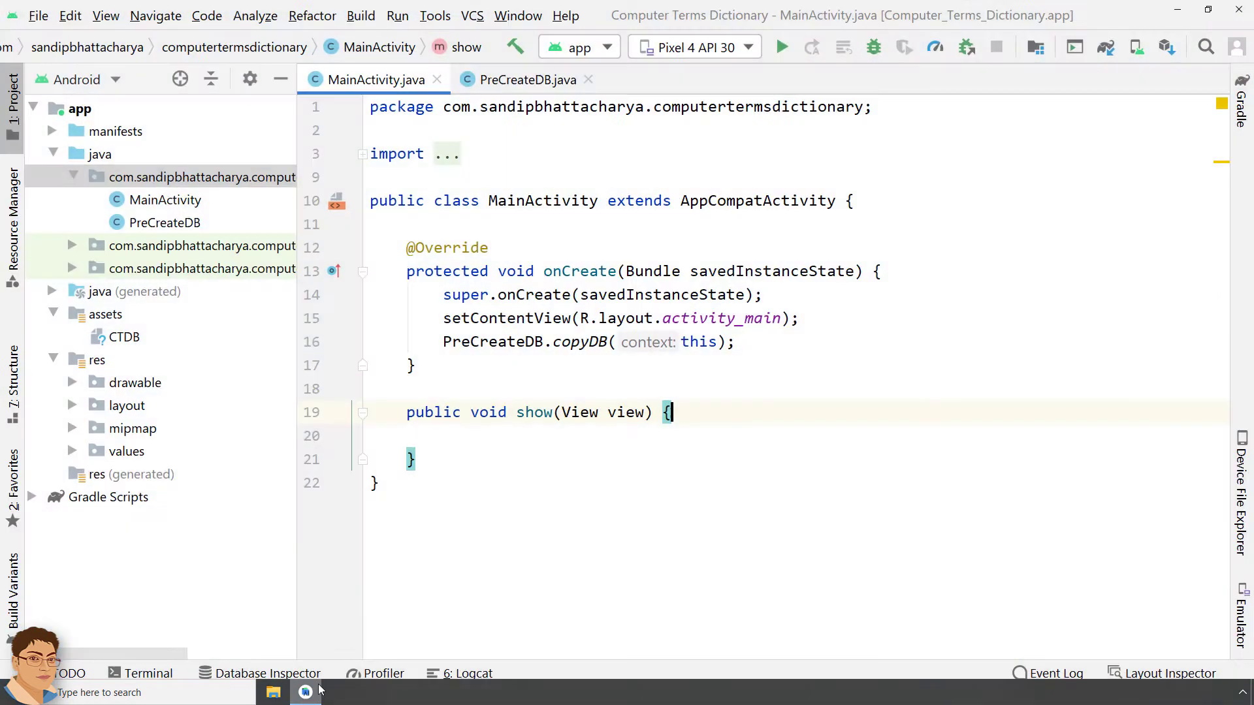
- In show(), store the tapped button's trimmed text and create an Intent for ShowTerm
click(586, 434)
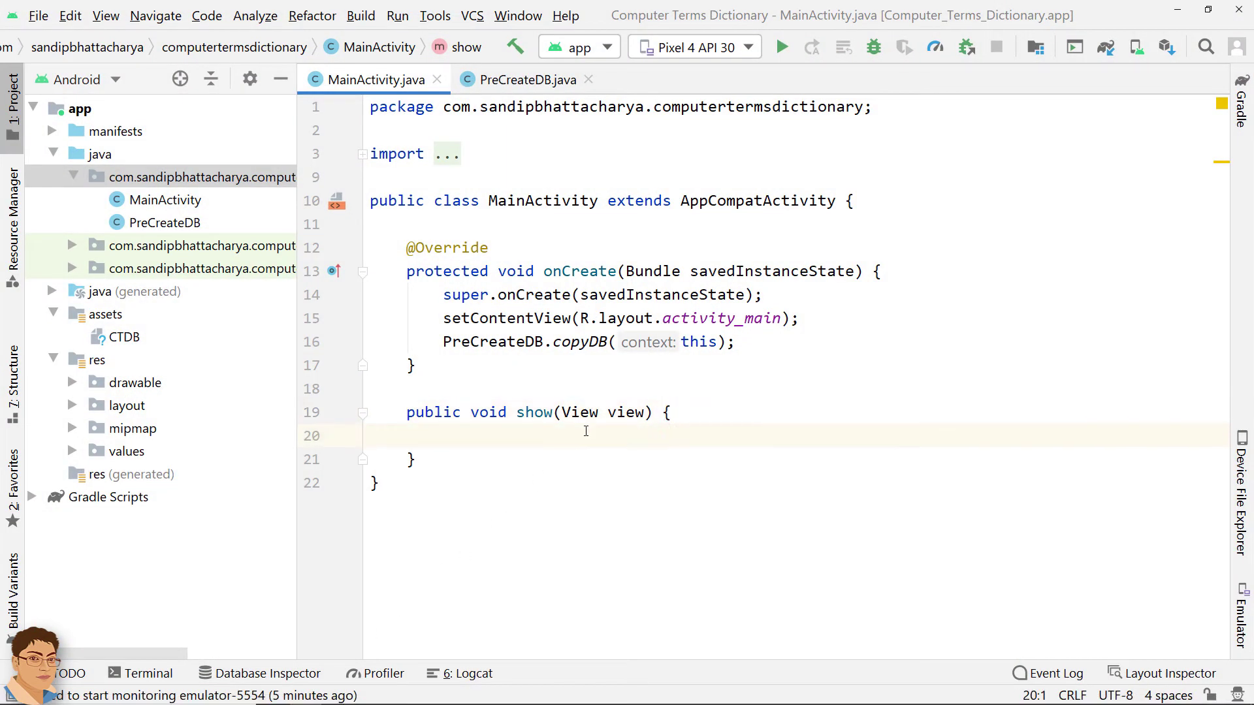
text(Stri)
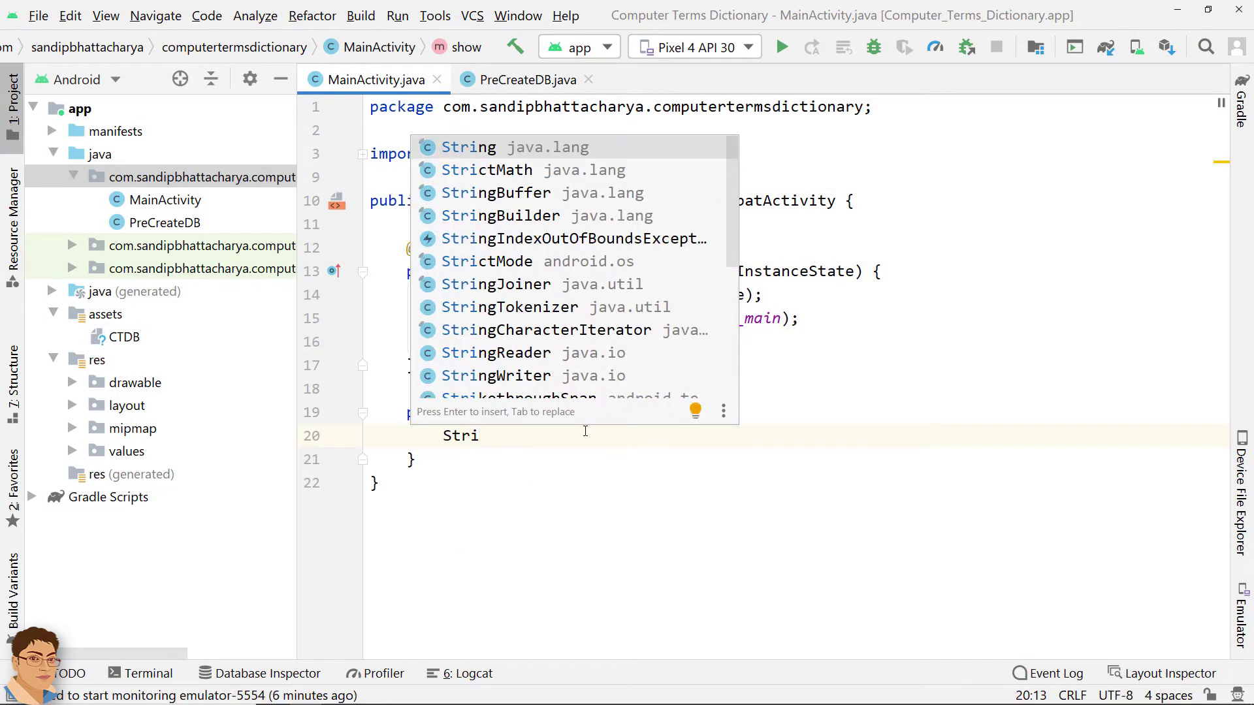
text(ng termStarsWith)
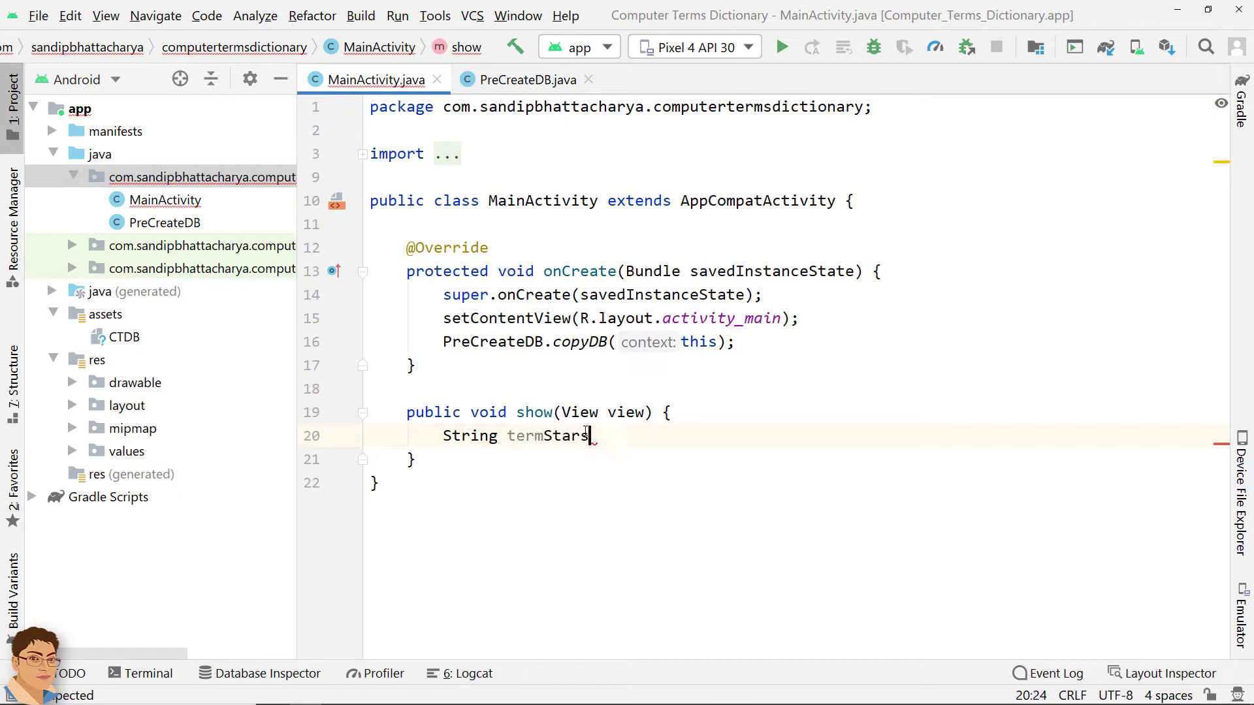
text( = (v)
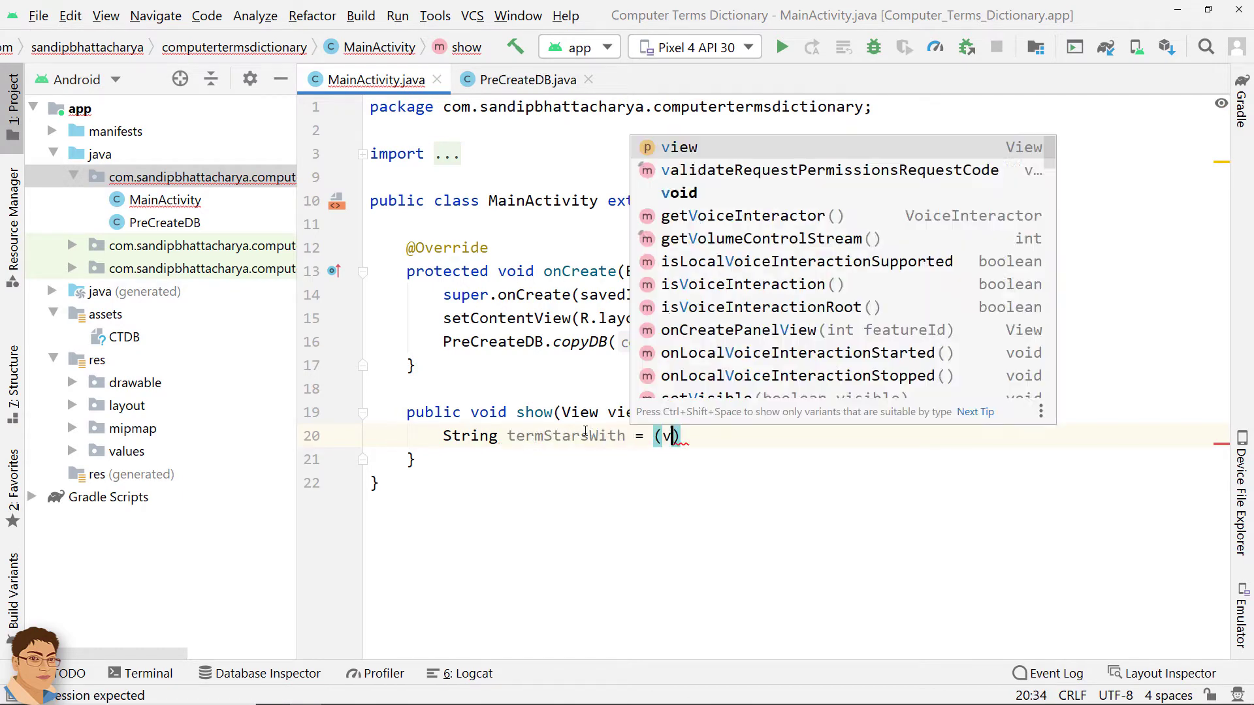
text(iew)
key(Left)
key(Left)
key(Left)
text((Bu)
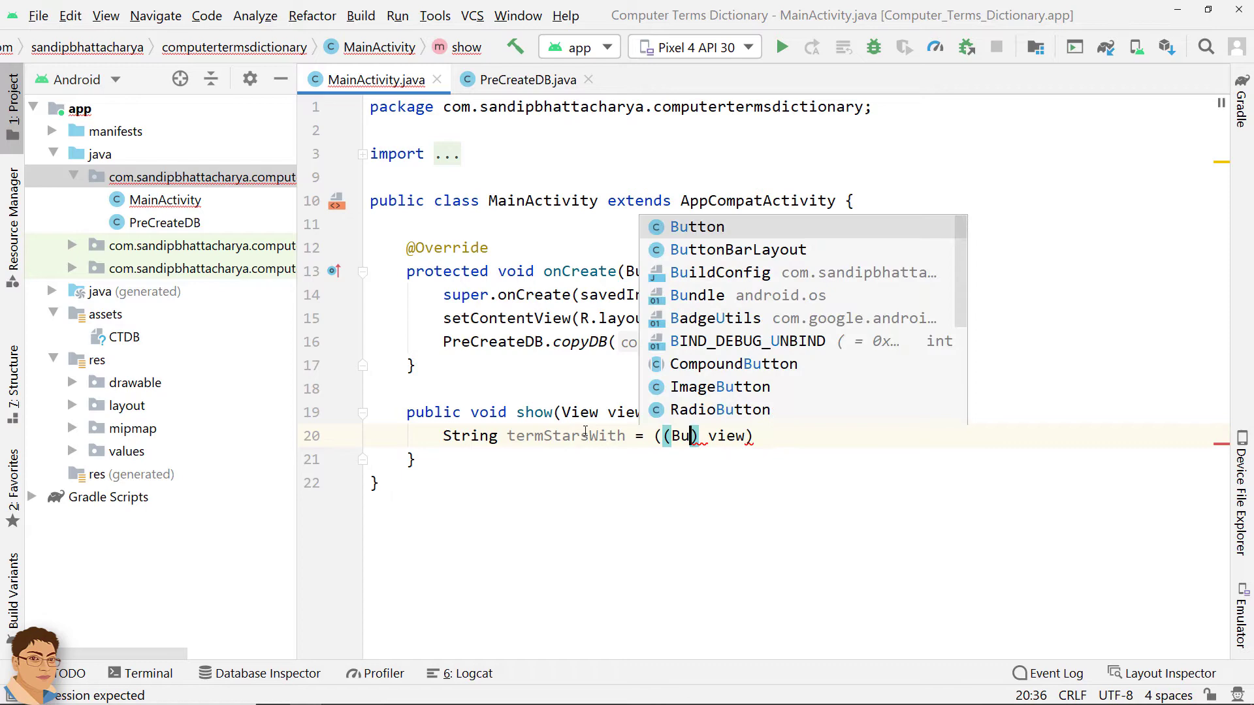
text(tton)
key(End)
text(.getT)
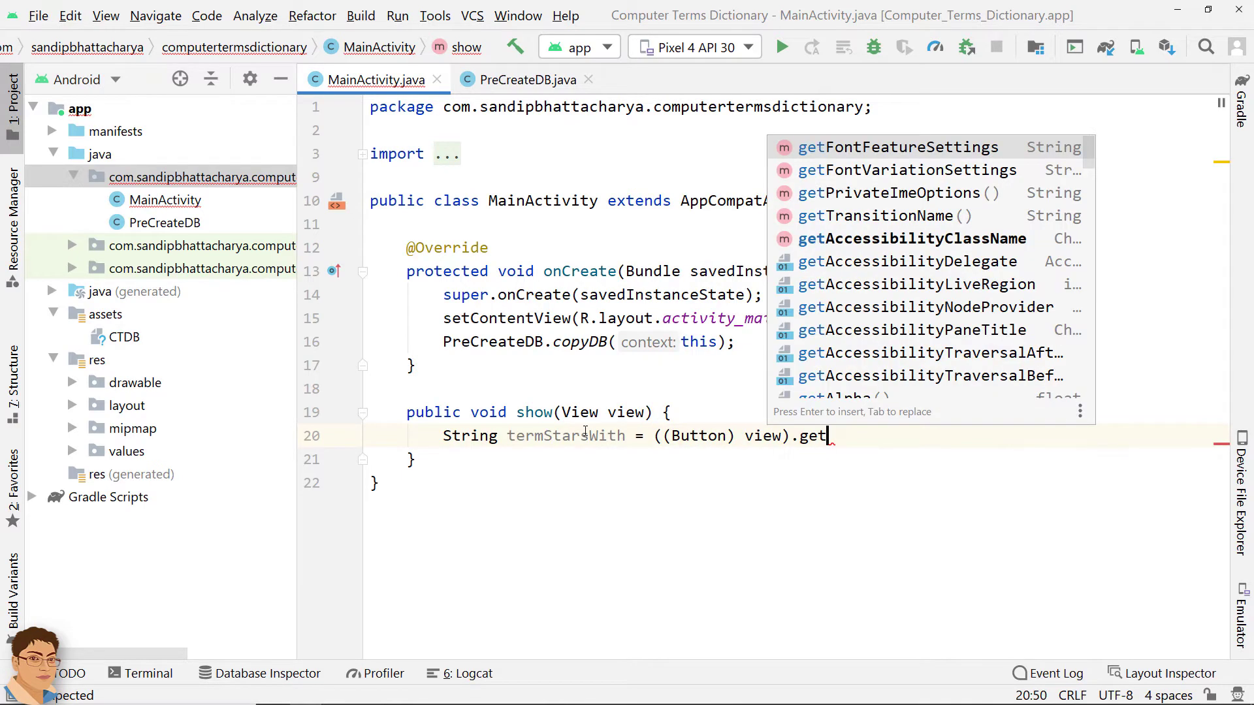
key(Down)
key(Down)
key(Down)
key(Return)
text(.toS)
key(Return)
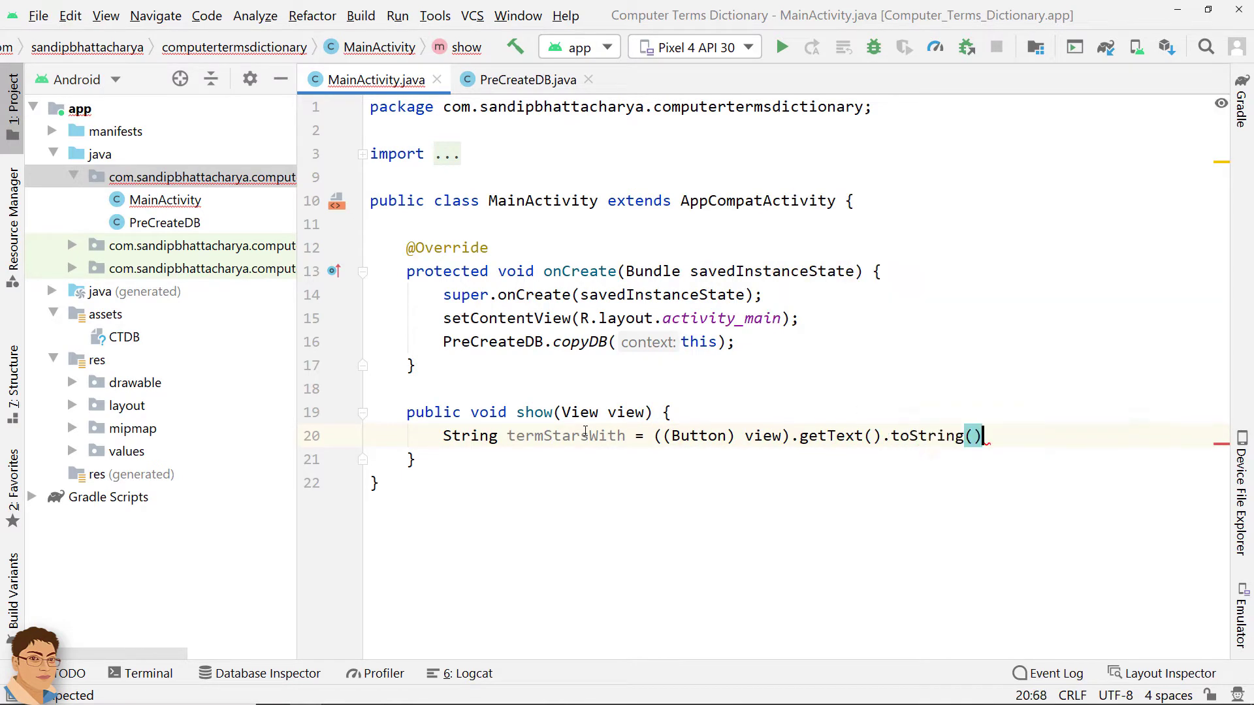
text(.tr)
key(Return)
text(;)
key(Return)
text(I)
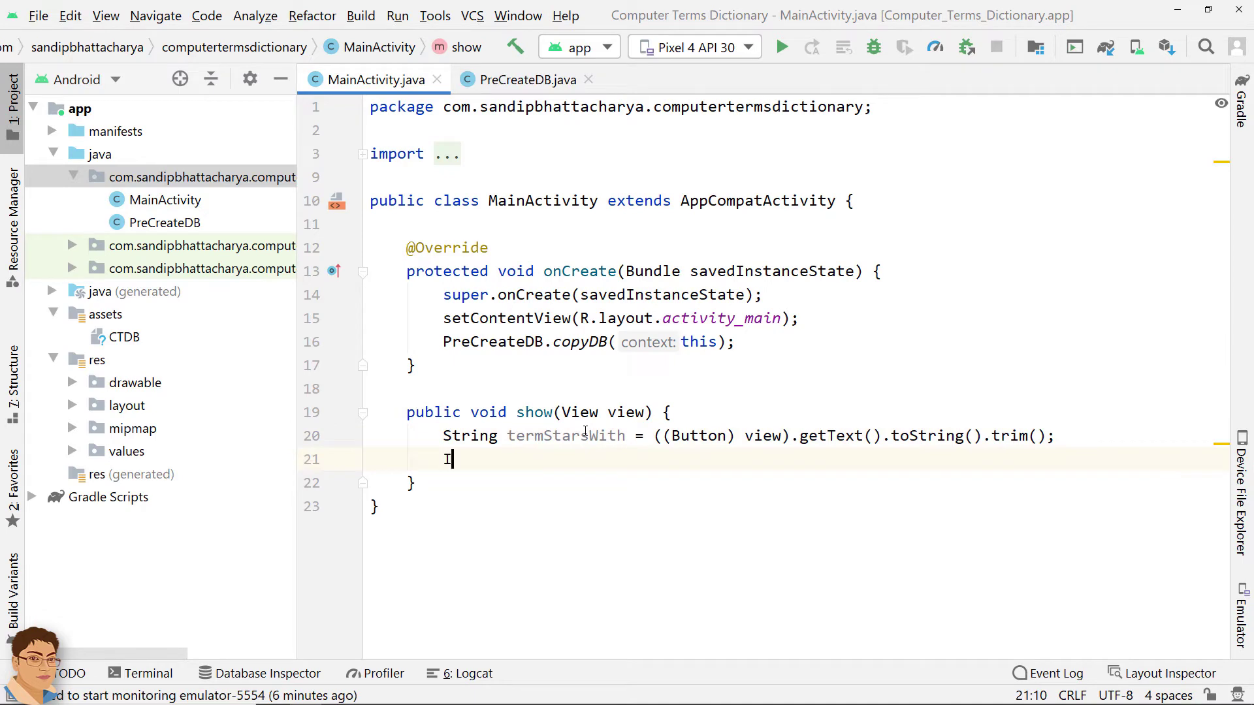
text(nte)
key(Return)
text(intent = )
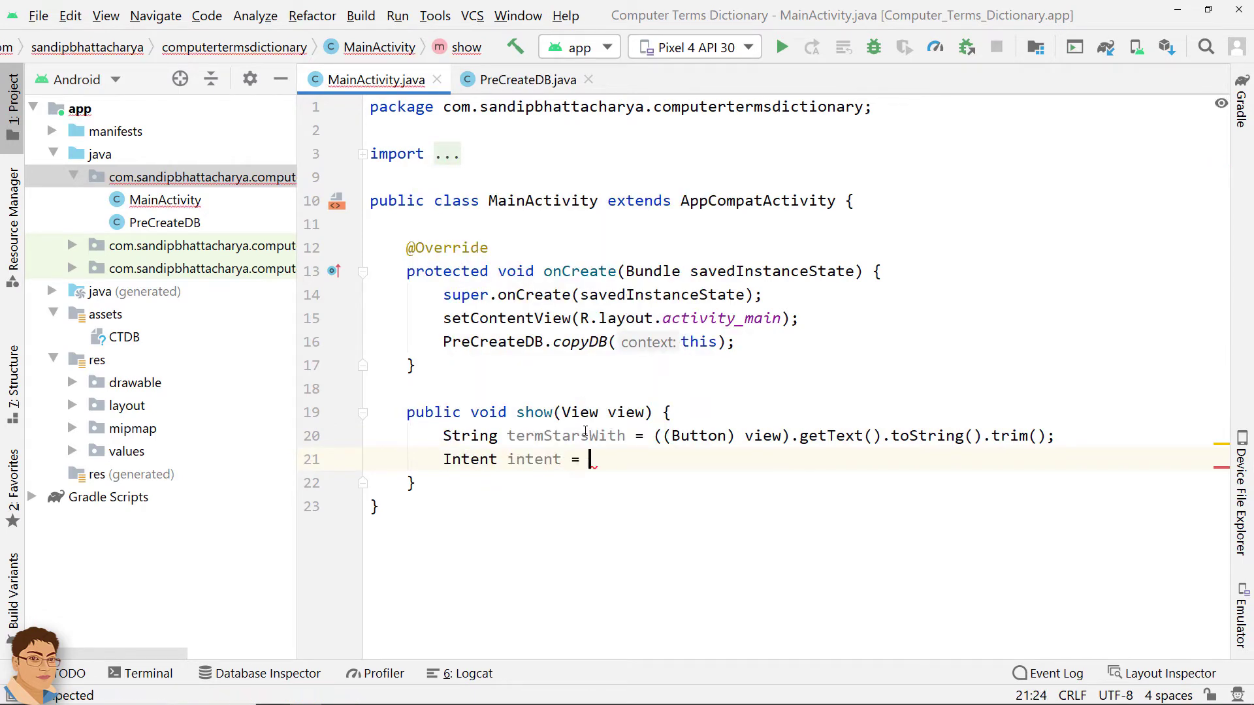
text(new Inte)
key(Return)
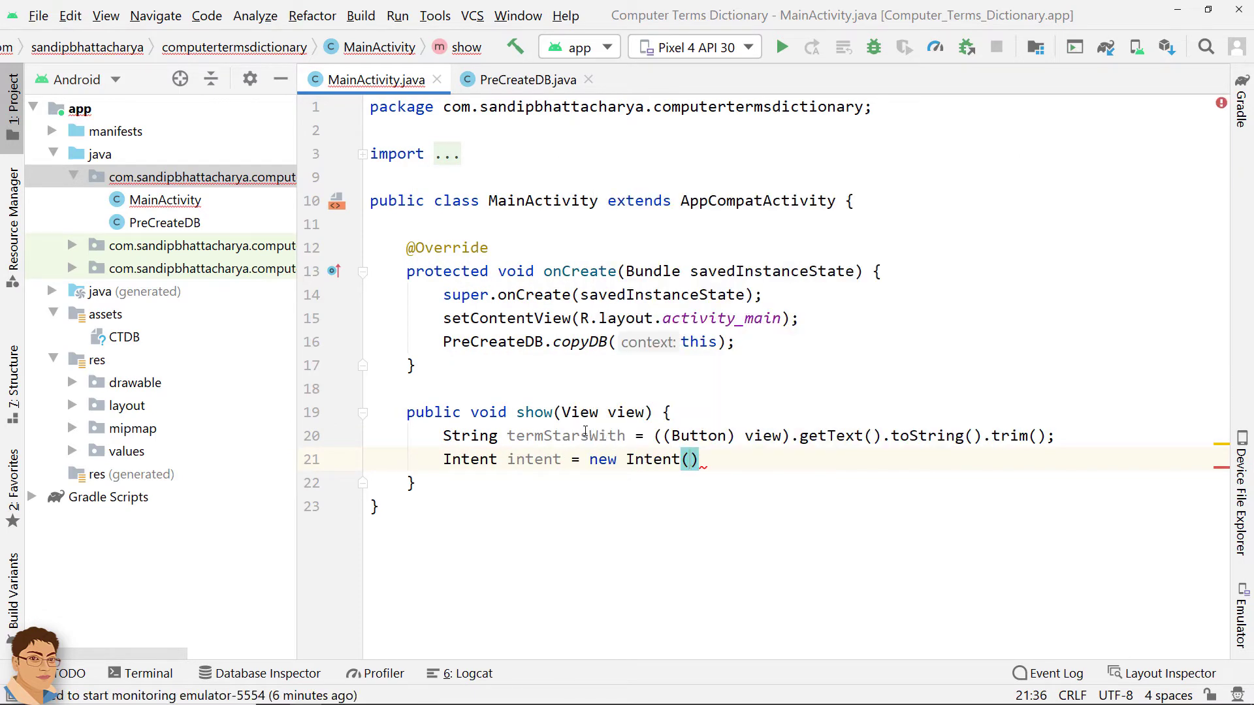
text(thisa)
key(BackSpace)
text(, )
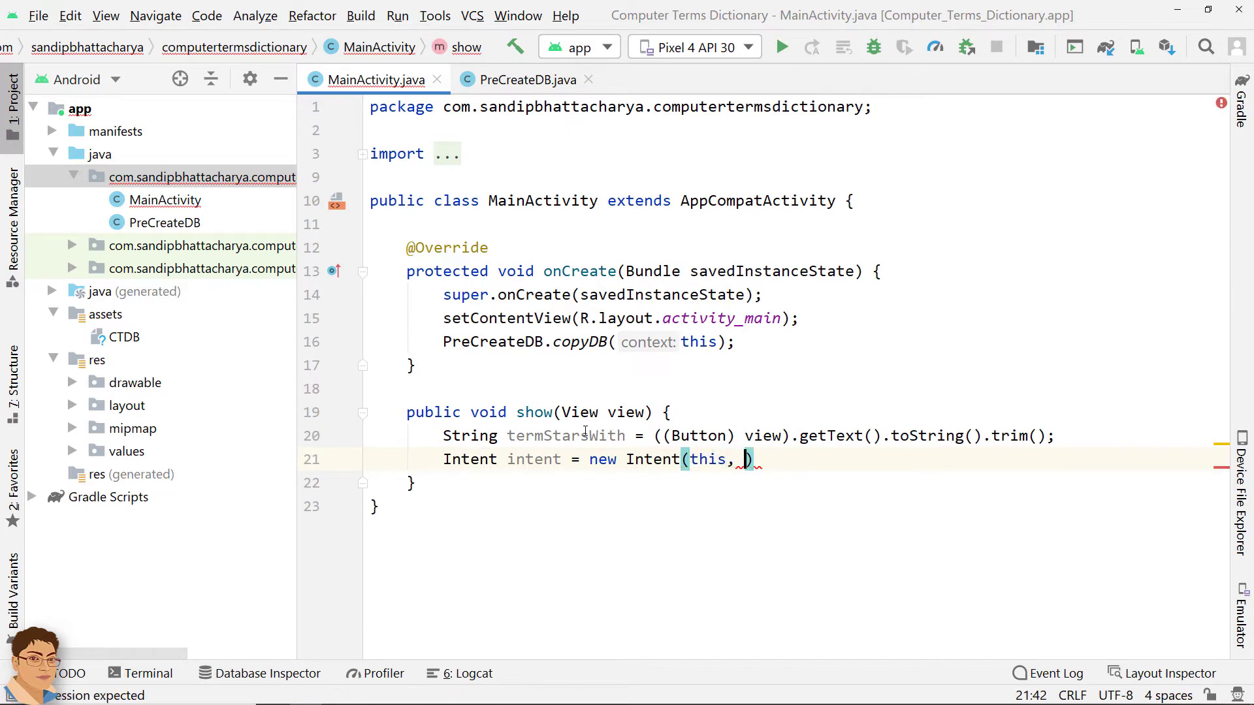
text(ShowTerm.)
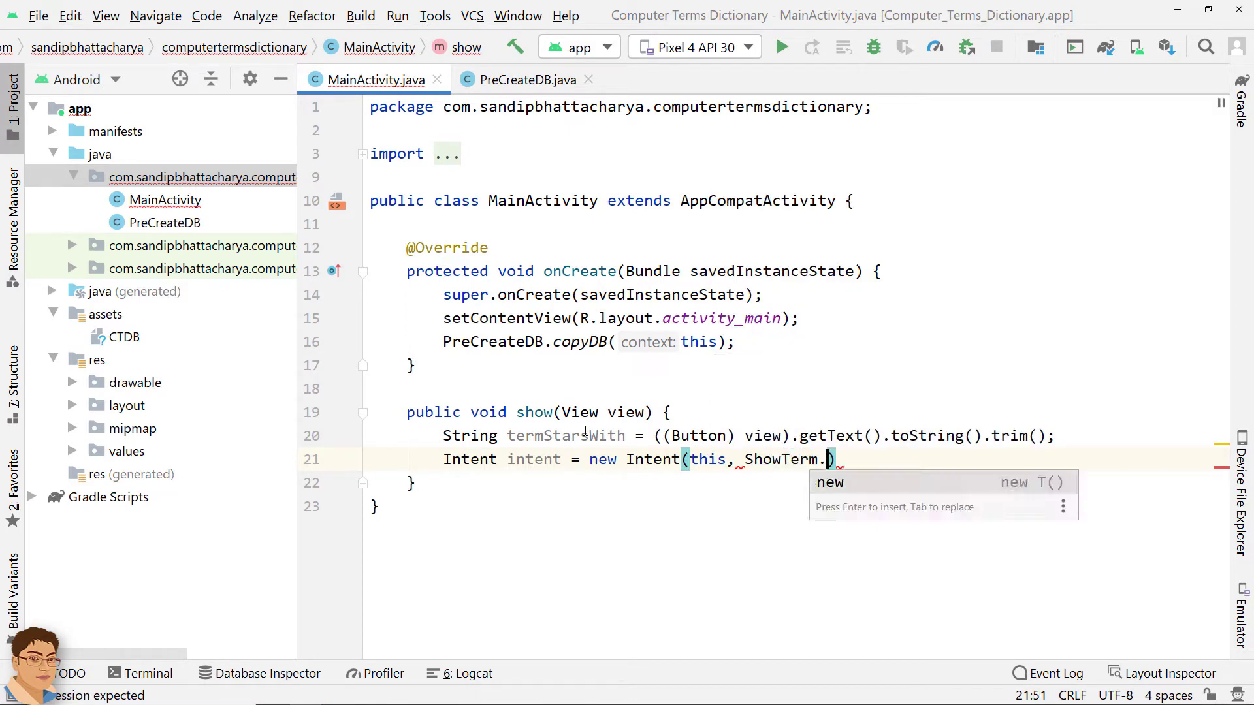
text(class);)
- Add the button text to the intent as an extra and call startActivity(intent)
key(Return)
text(in)
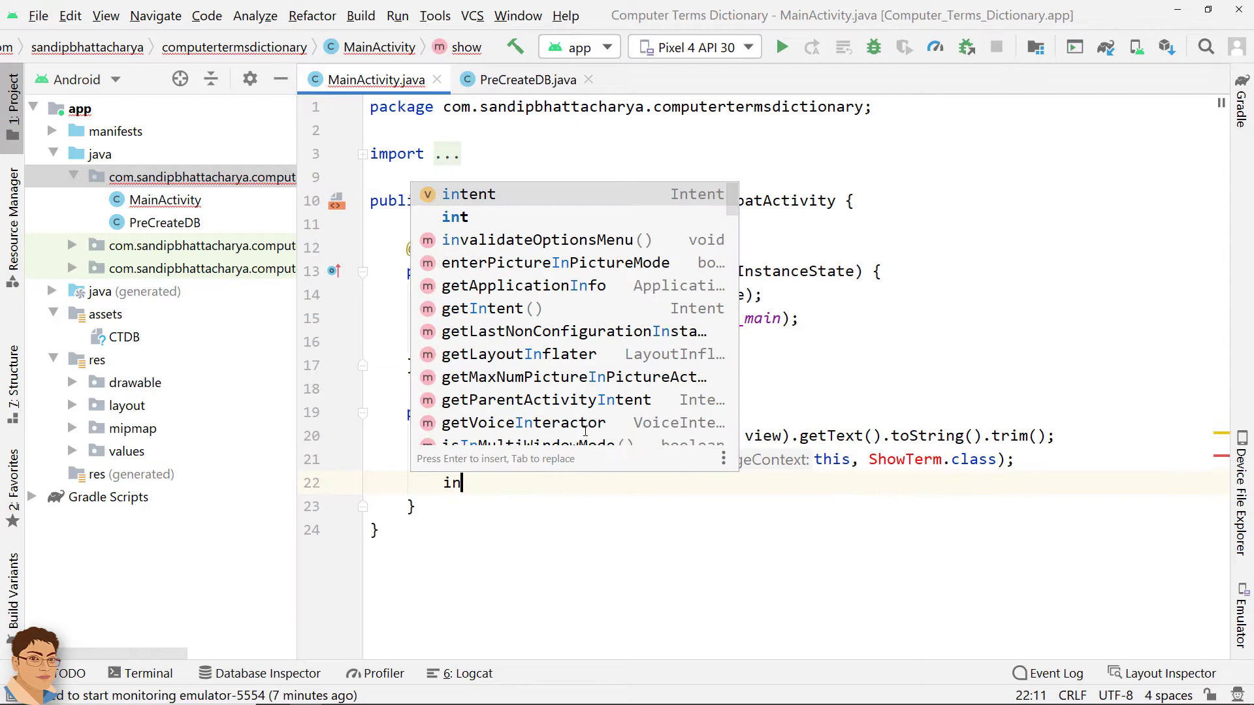
text(tent.put)
key(Return)
text(")
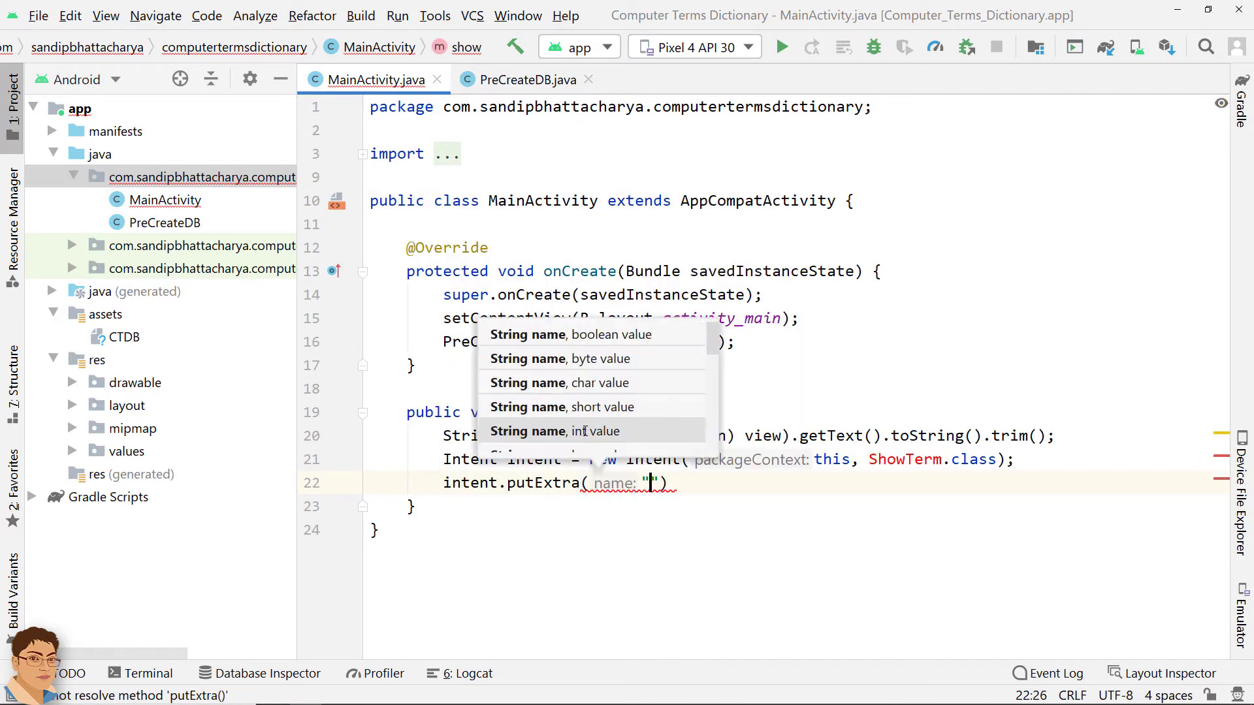
text(termStartsWith)
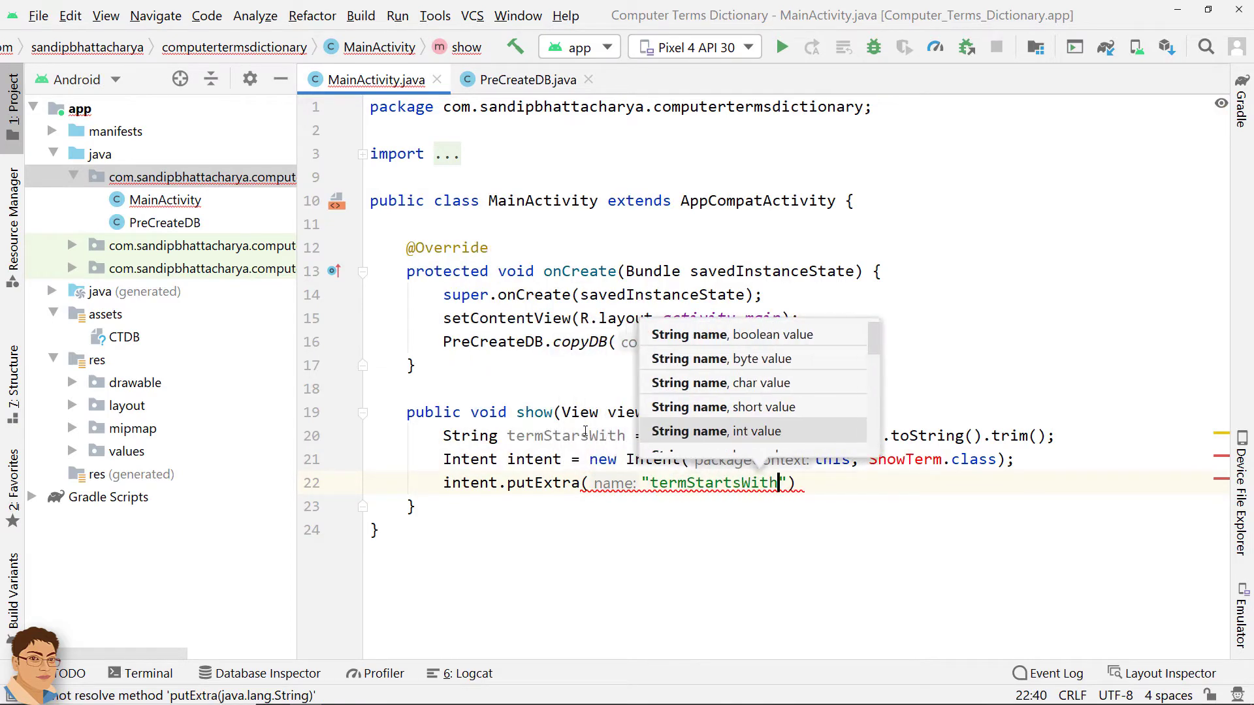
text(", termStarsWith))
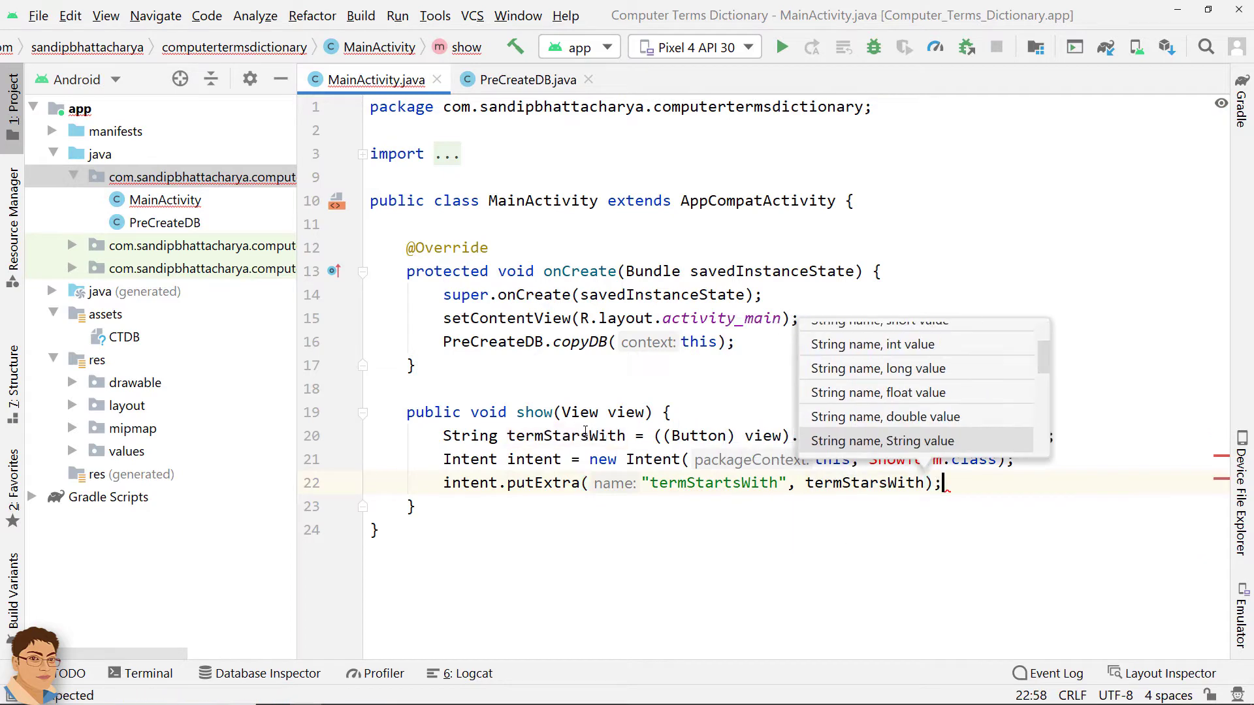
text(;)
key(Return)
text(tartAct)
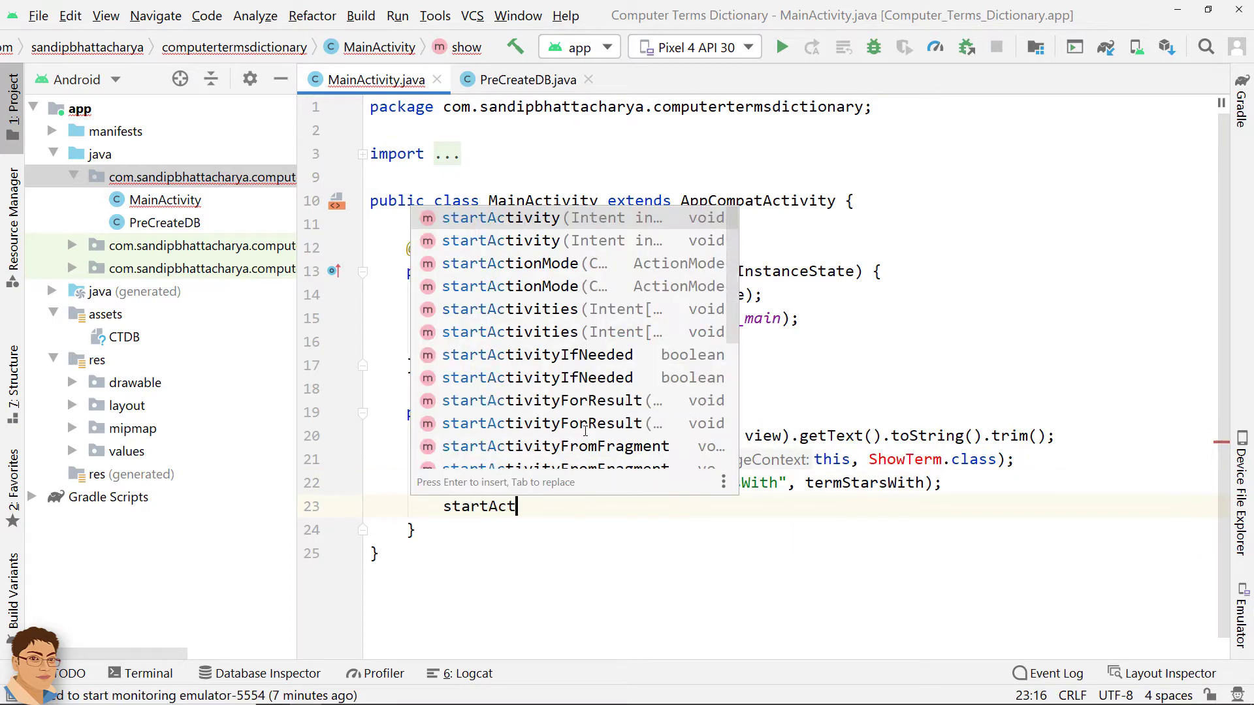
text(i)
key(Return)
text(in);)
key(Return)
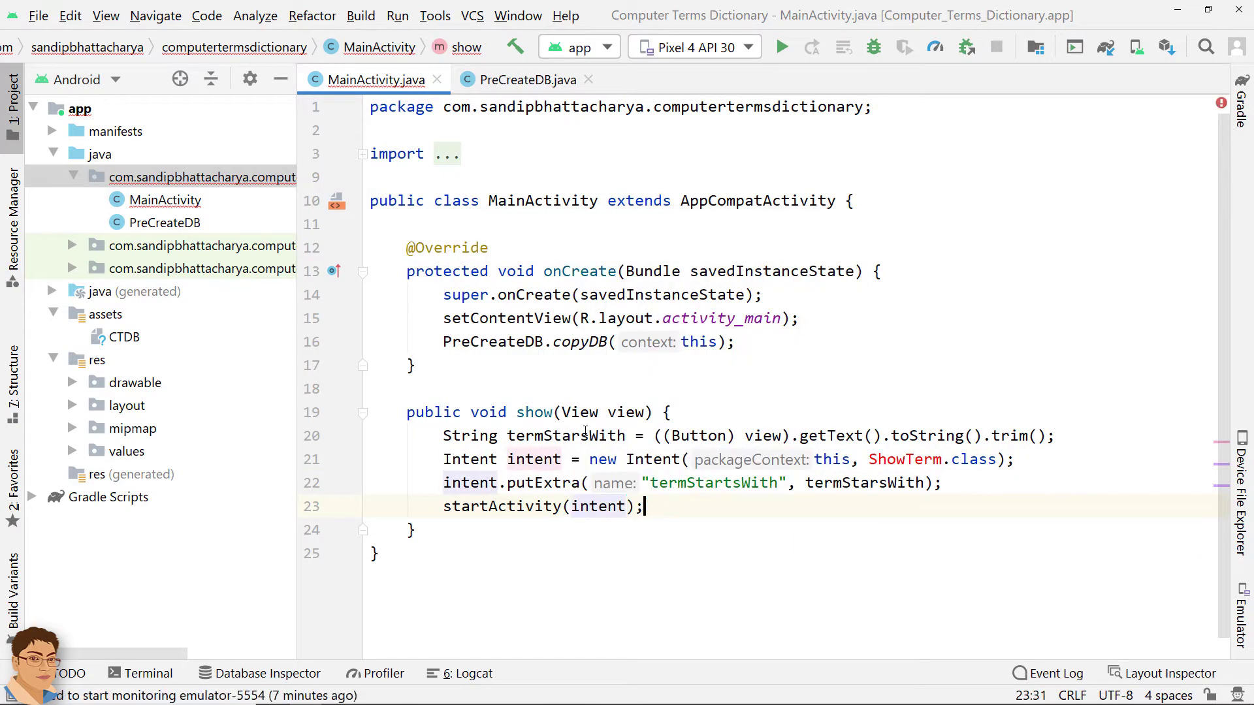
key(End)
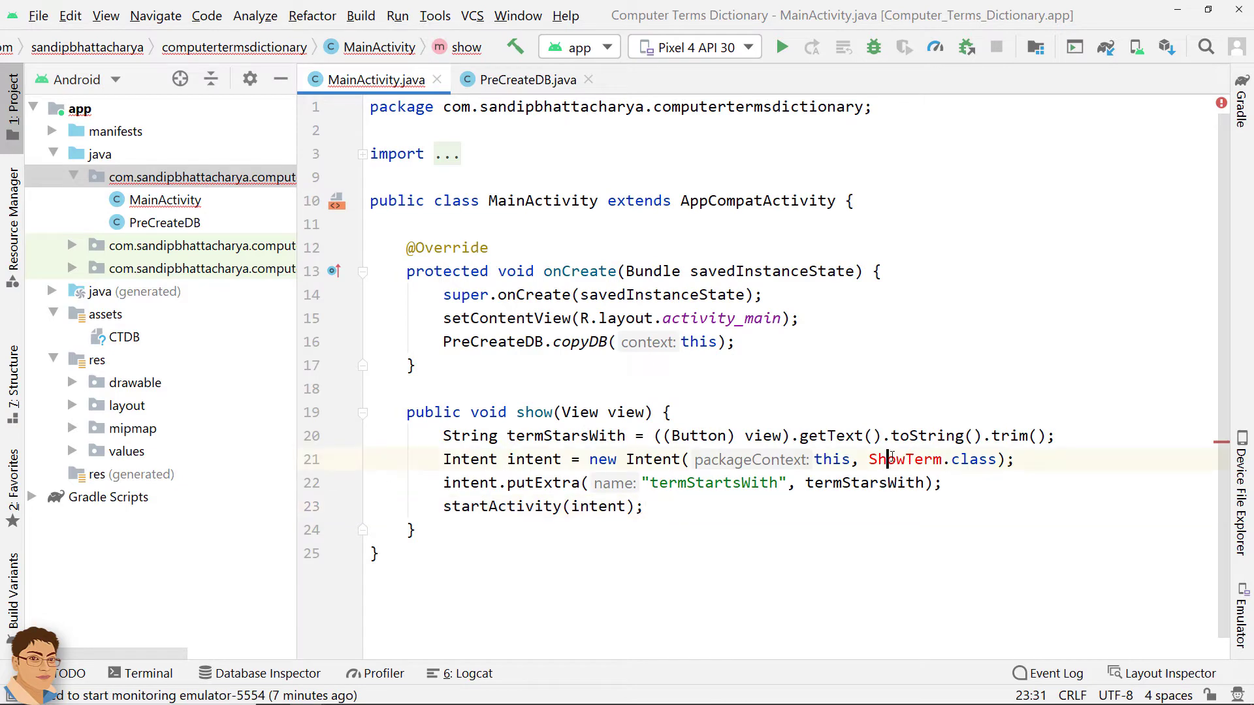
- Create the missing empty ShowTerm class in the app package
key(alt+Return)
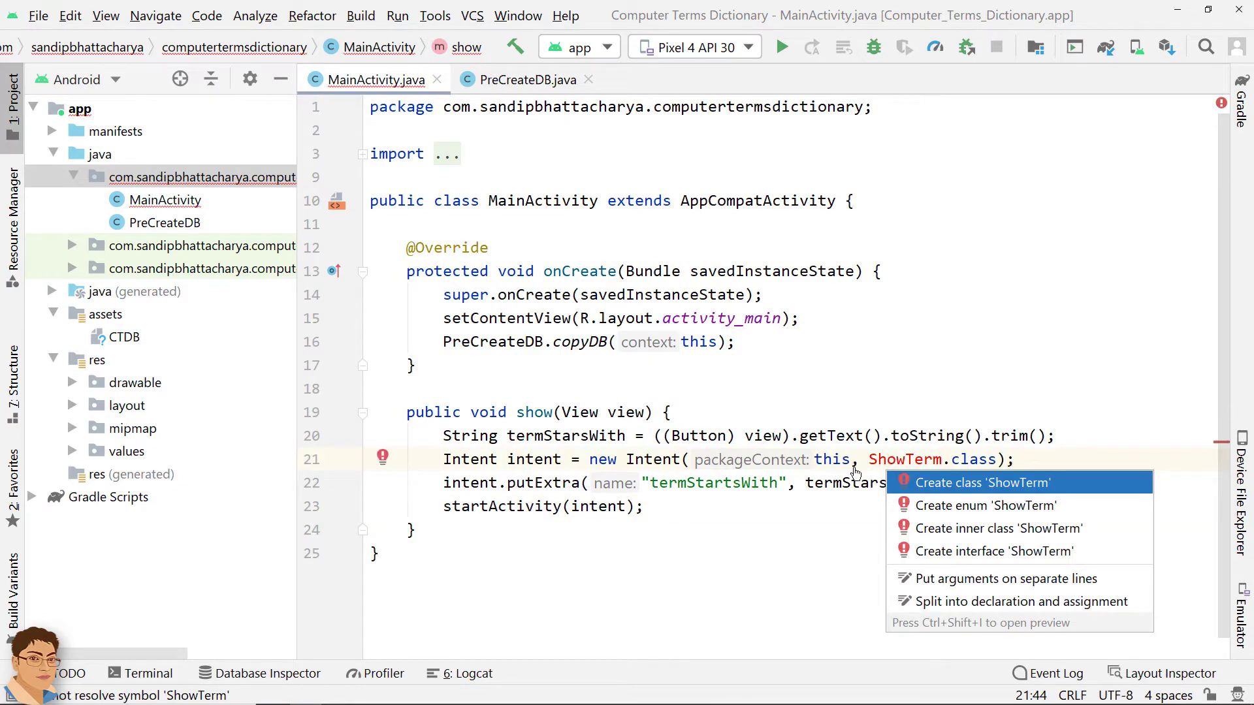
click(958, 486)
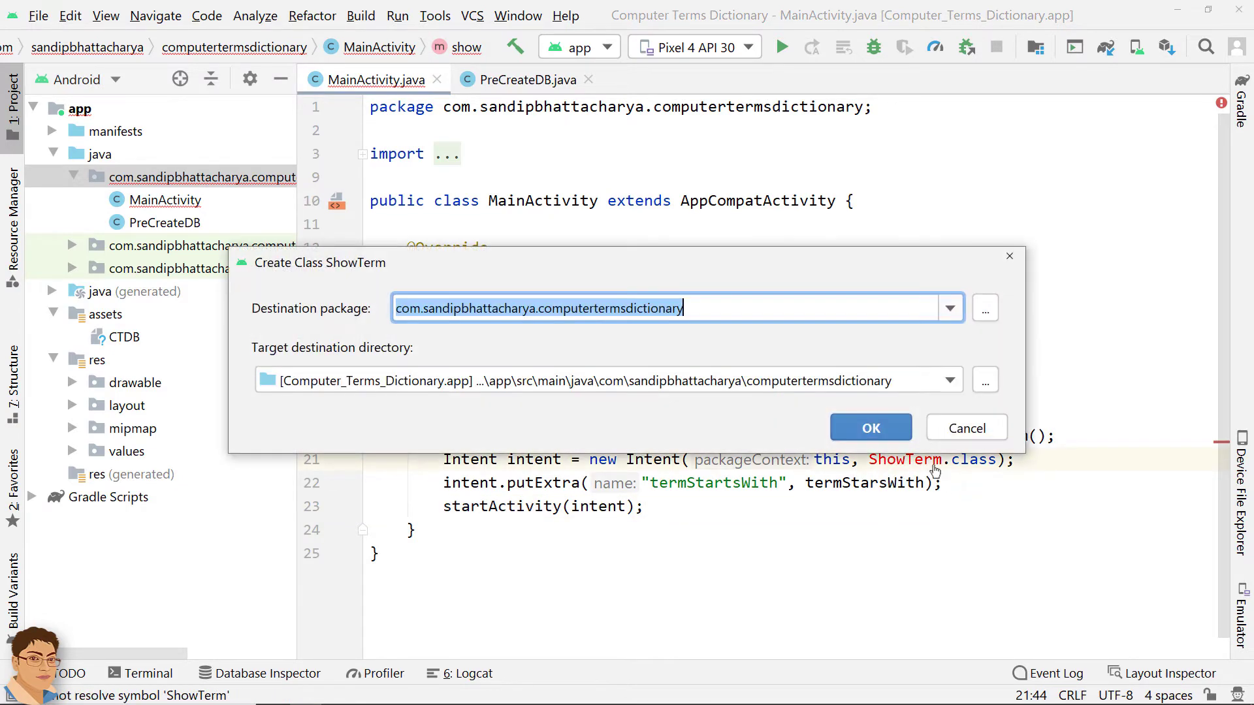
click(884, 428)
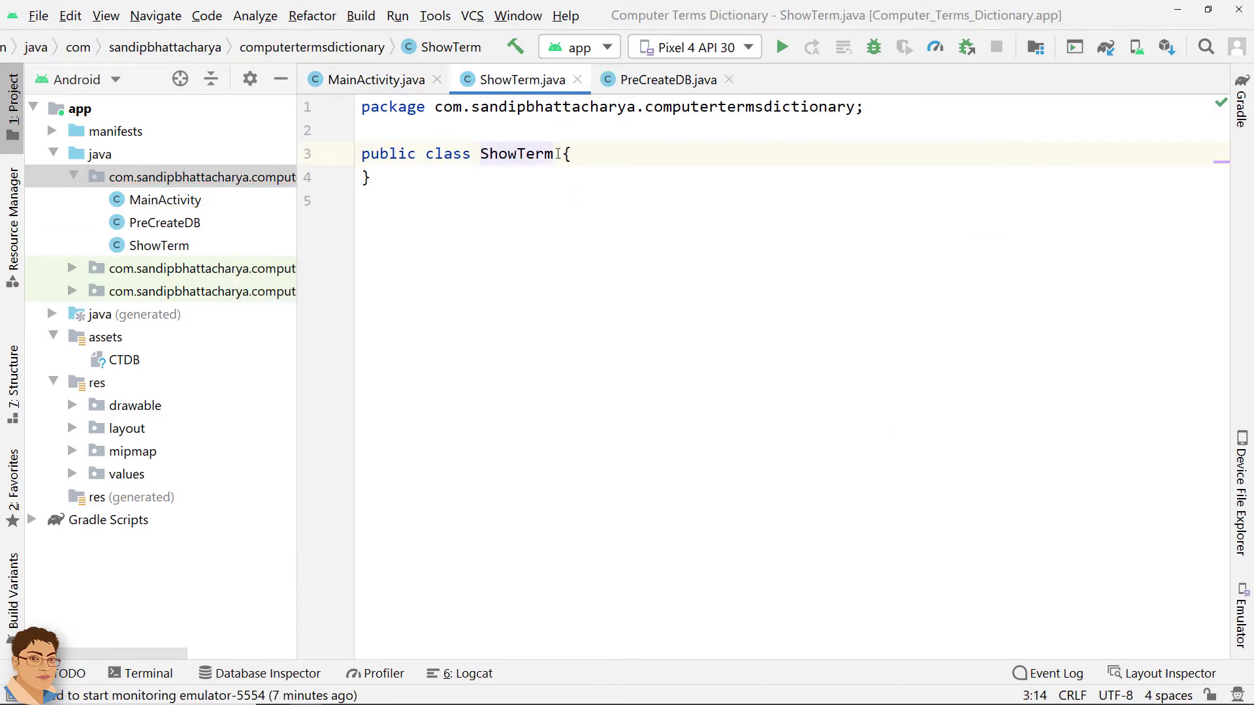
- Make ShowTerm extend AppCompatActivity and override onCreate with its super call
click(558, 154)
text(extends AppCo )
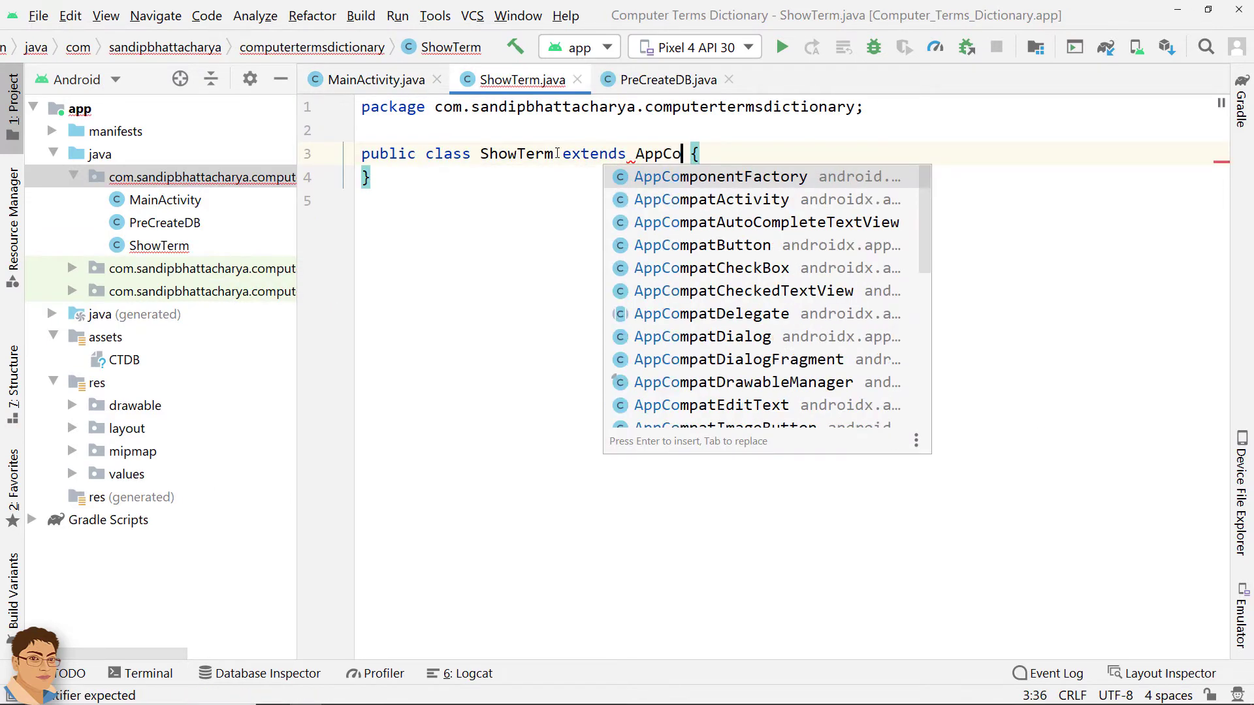
text(mpatA)
key(Return)
key(End)
key(Return)
key(Return)
text(o)
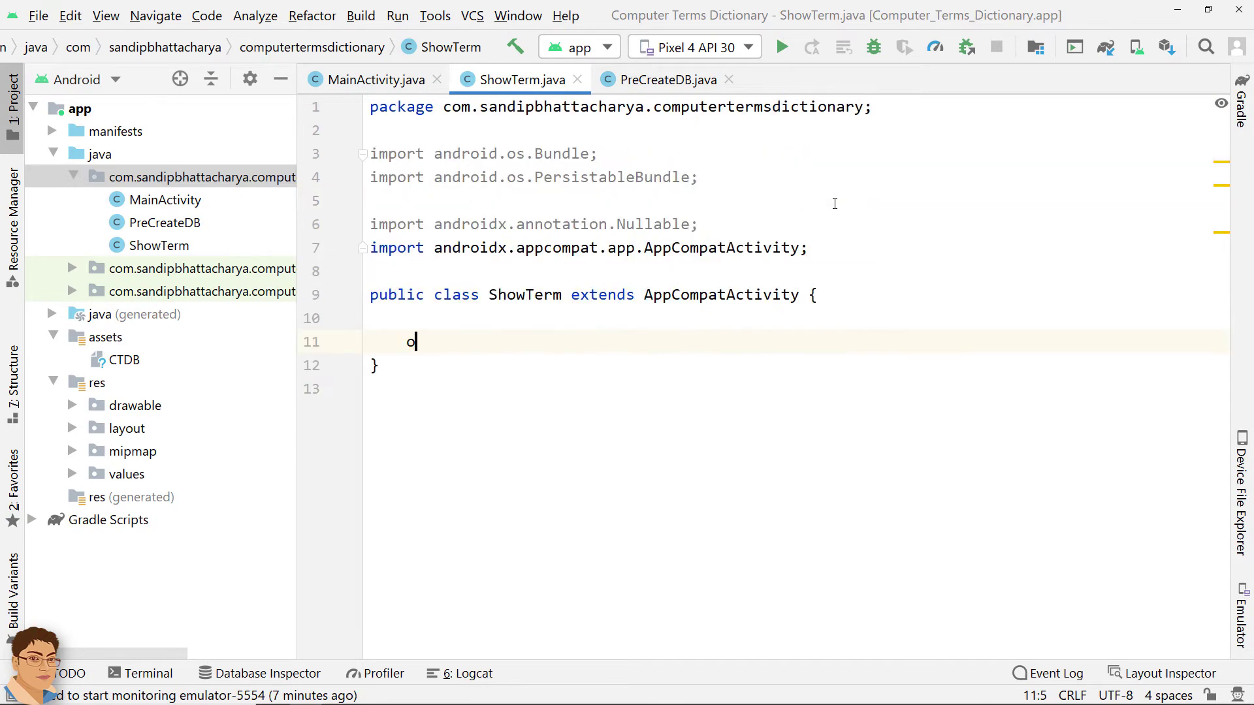
text(nCreate)
key(Down)
key(Return)
- Add setContentView(R.layout.show_term) and bring up quick fixes for the unresolved show_term
click(804, 380)
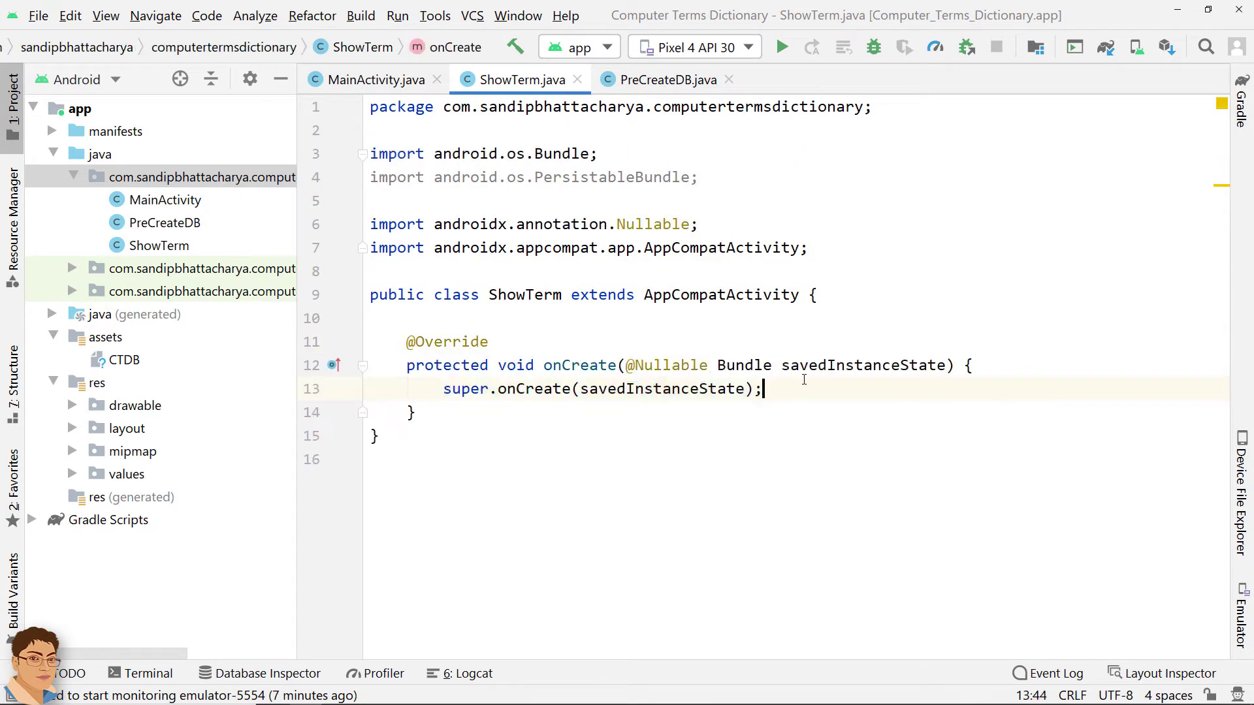
key(Return)
text(set)
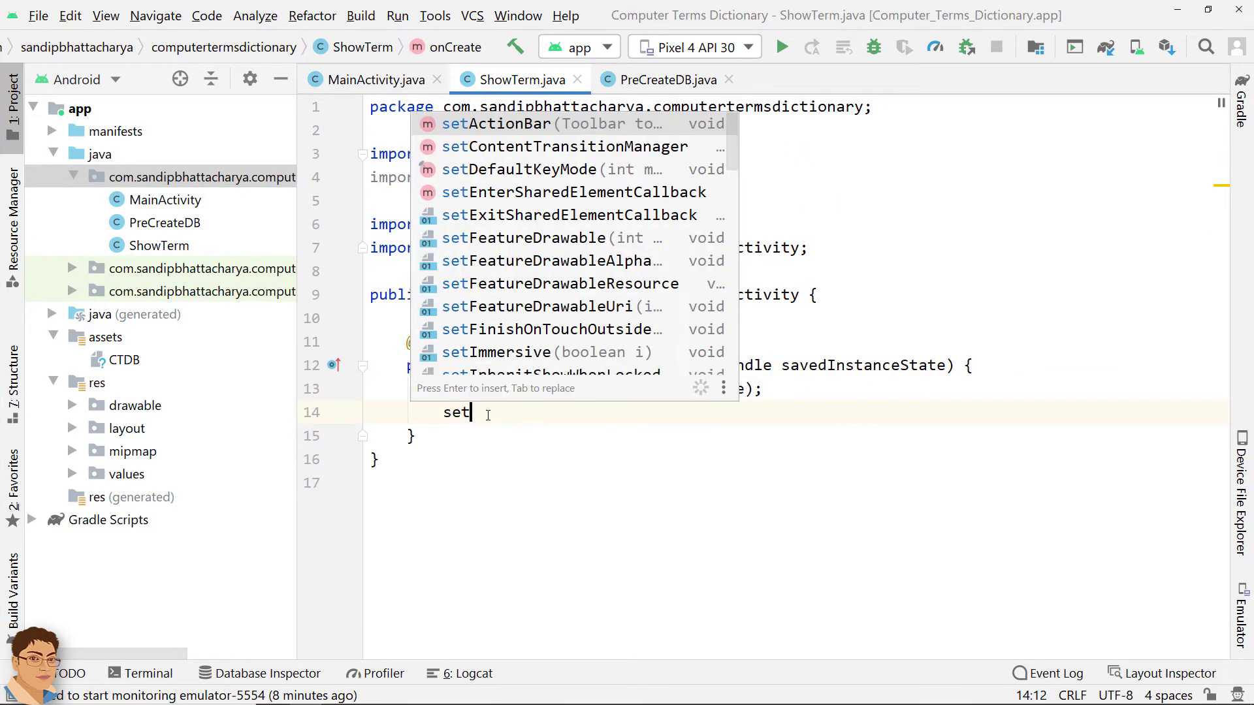
text(ContentV)
key(Return)
text(R.l);)
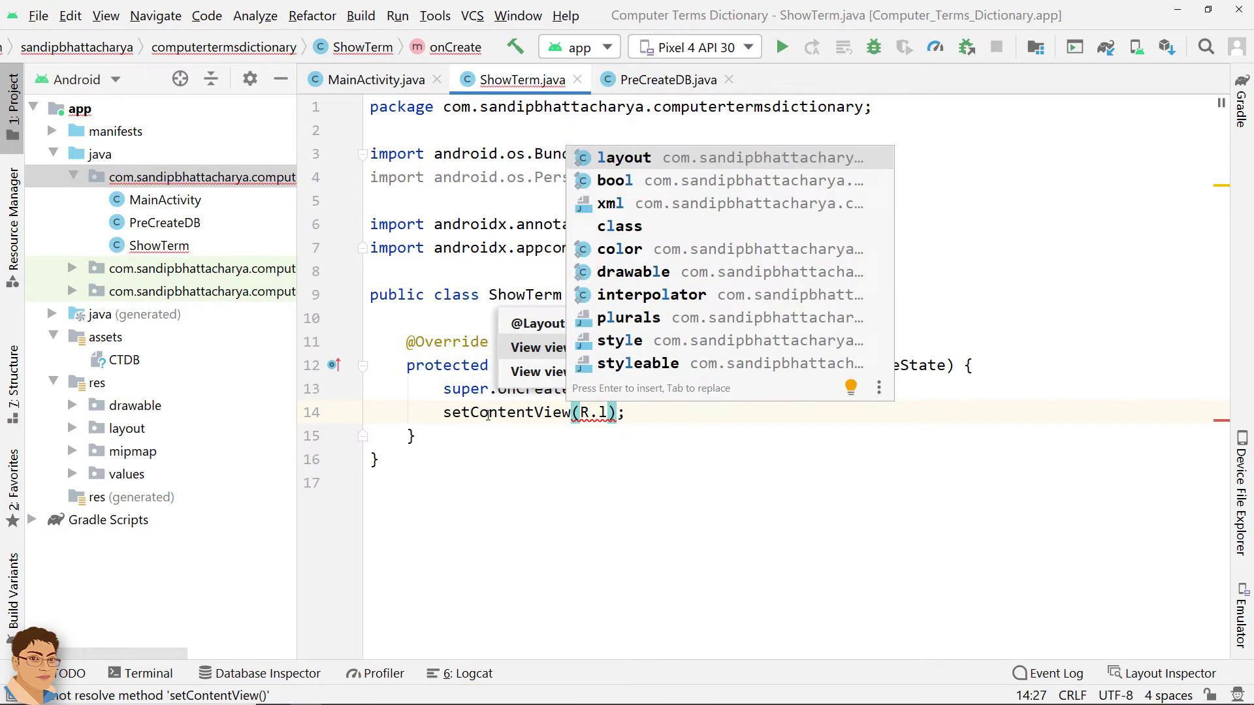
key(Return)
text(.show_)
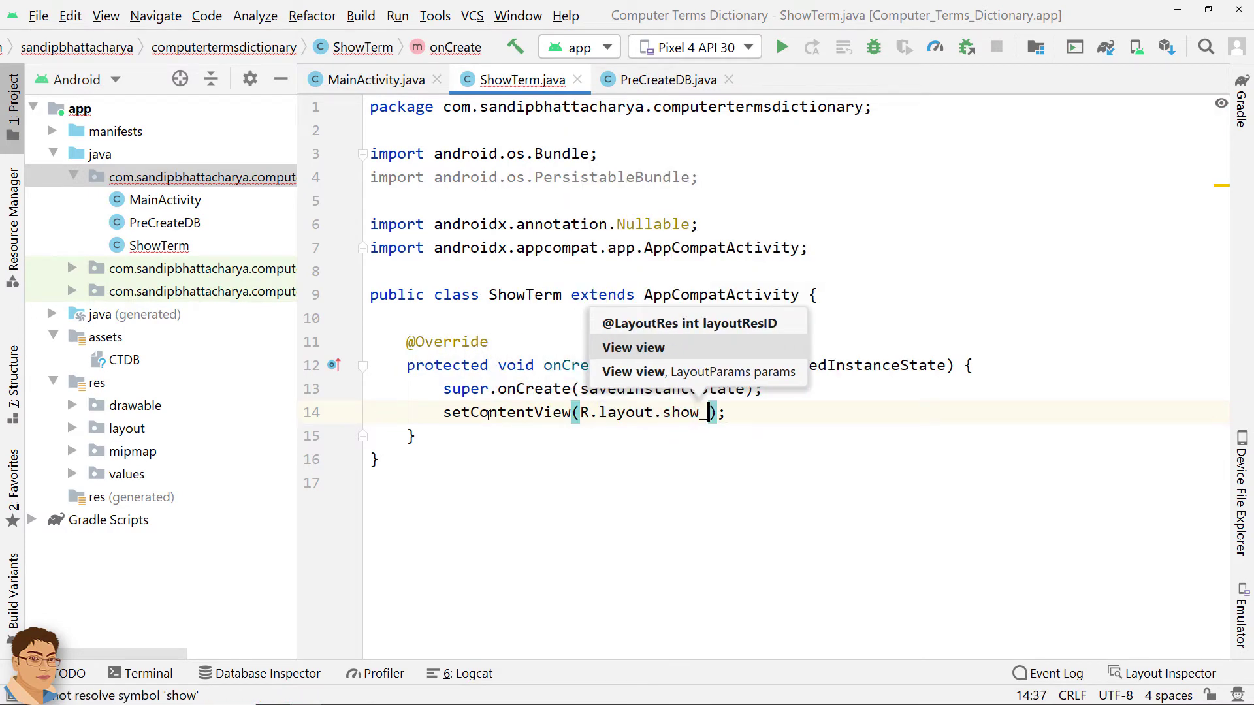
text(term)
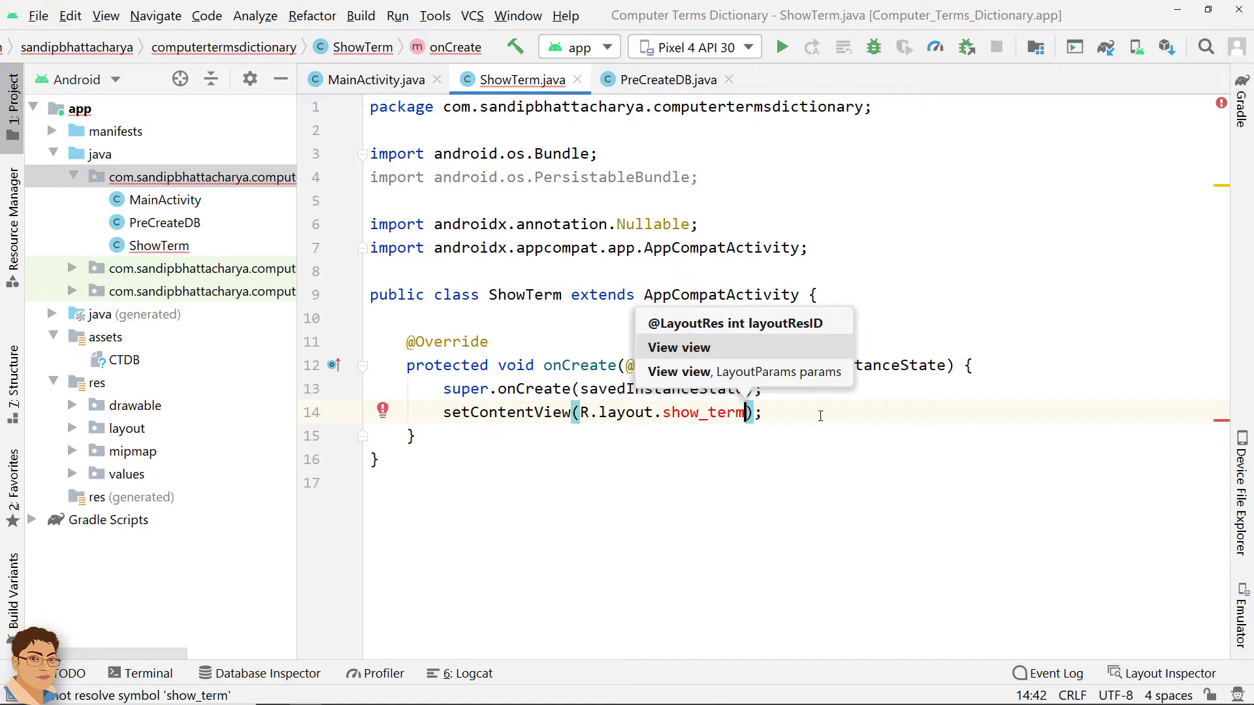
key(Escape)
click(720, 412)
key(alt+Return)
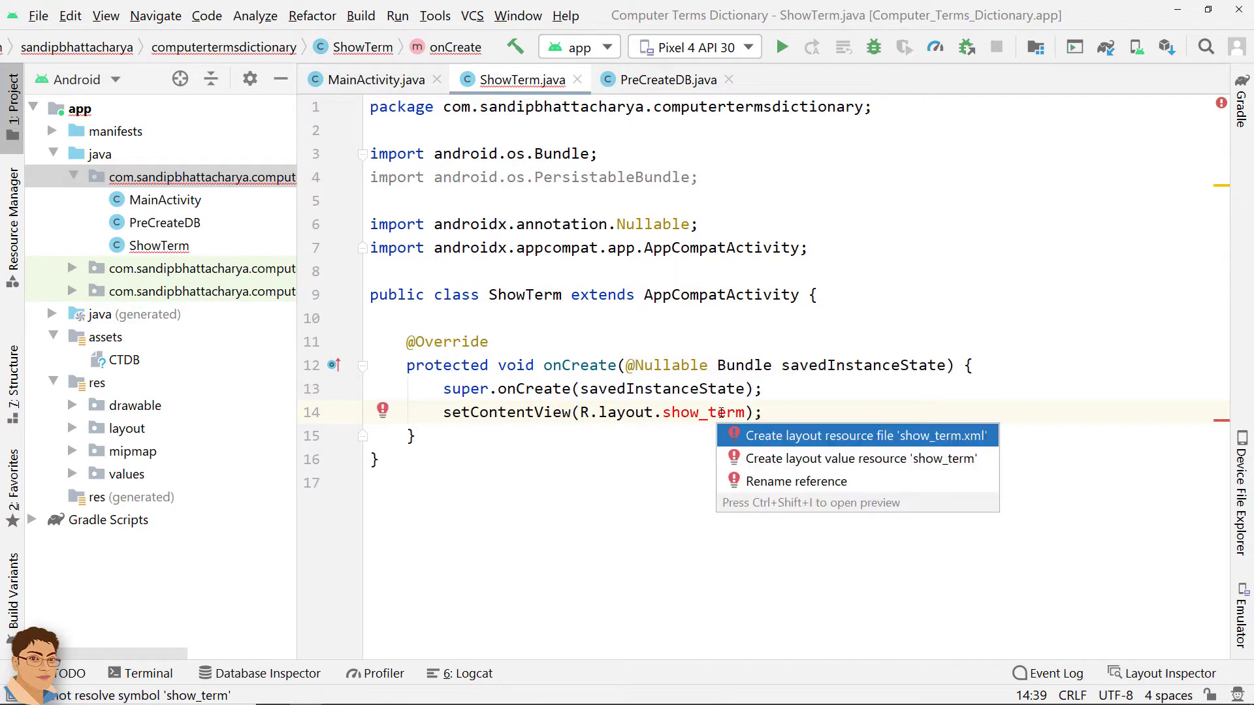
- Create the show_term layout resource file with LinearLayout as its root element
click(845, 446)
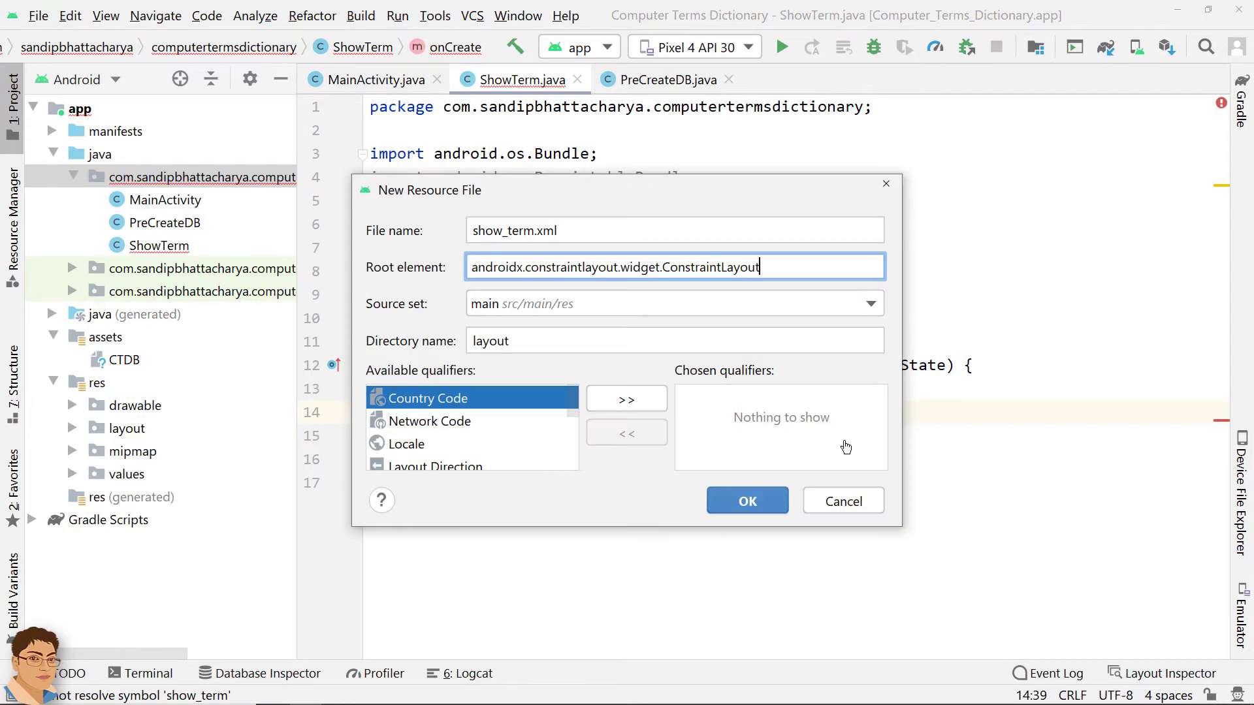
drag(787, 263, 475, 266)
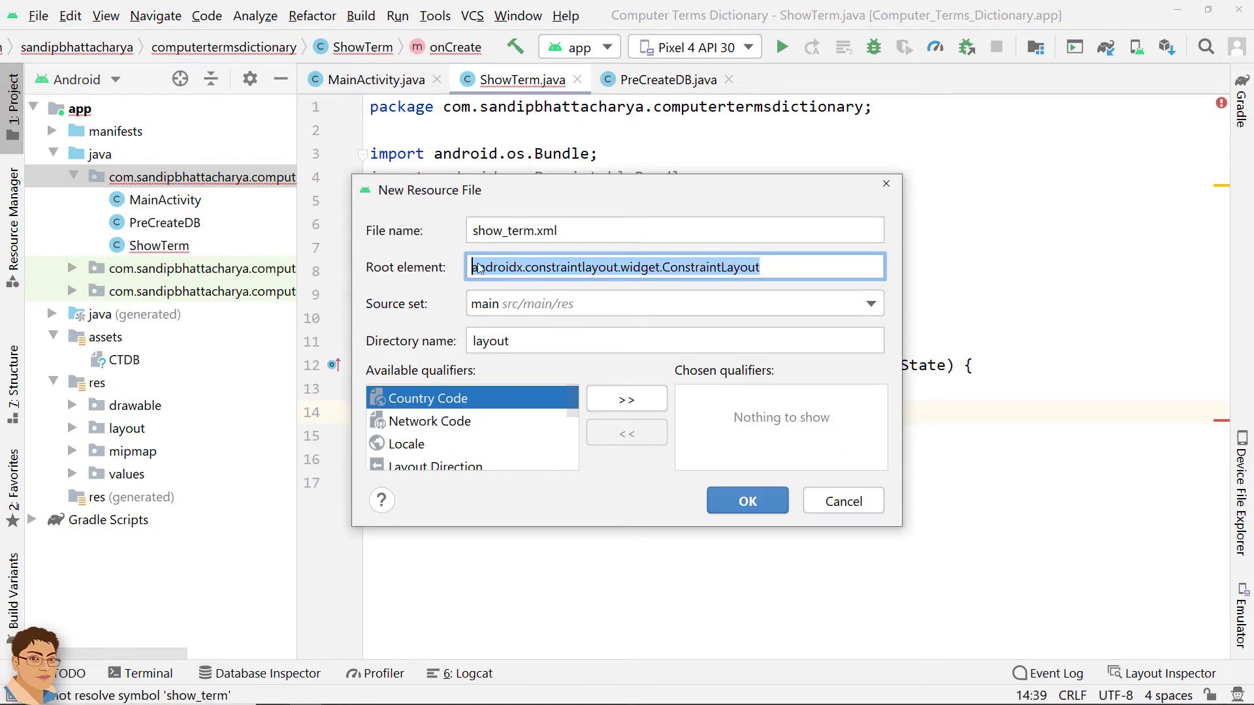
text(LinearL)
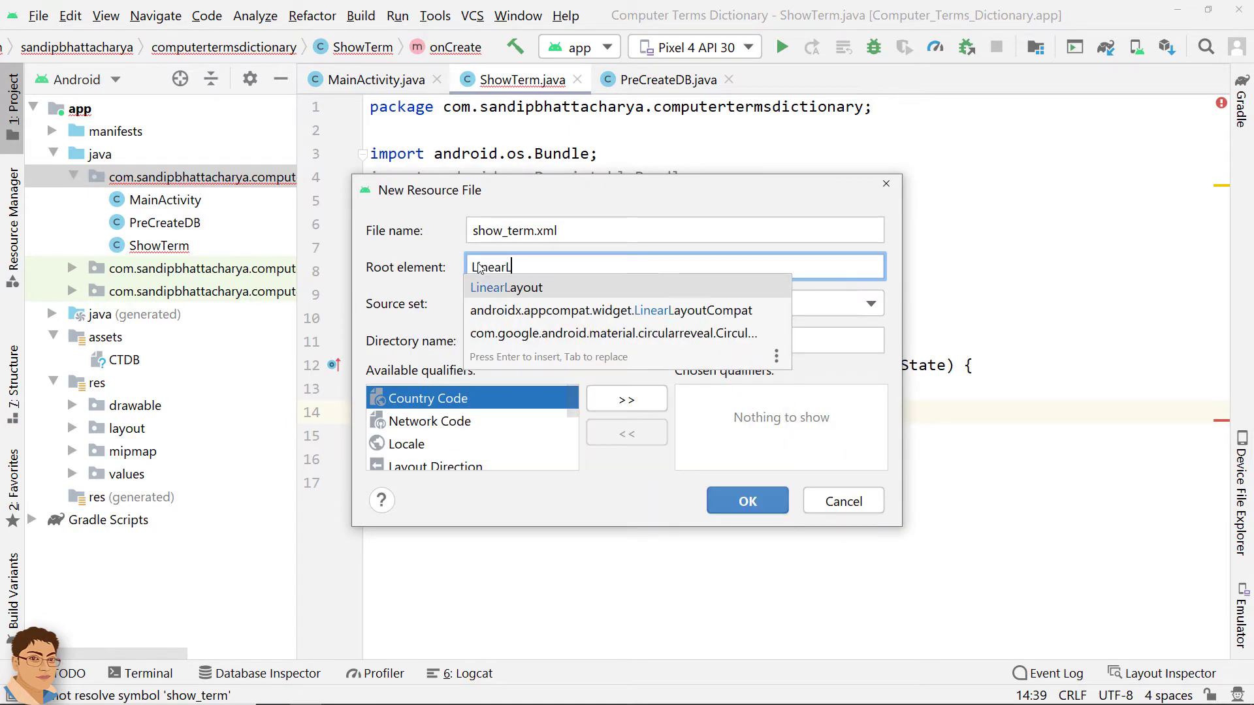
key(Return)
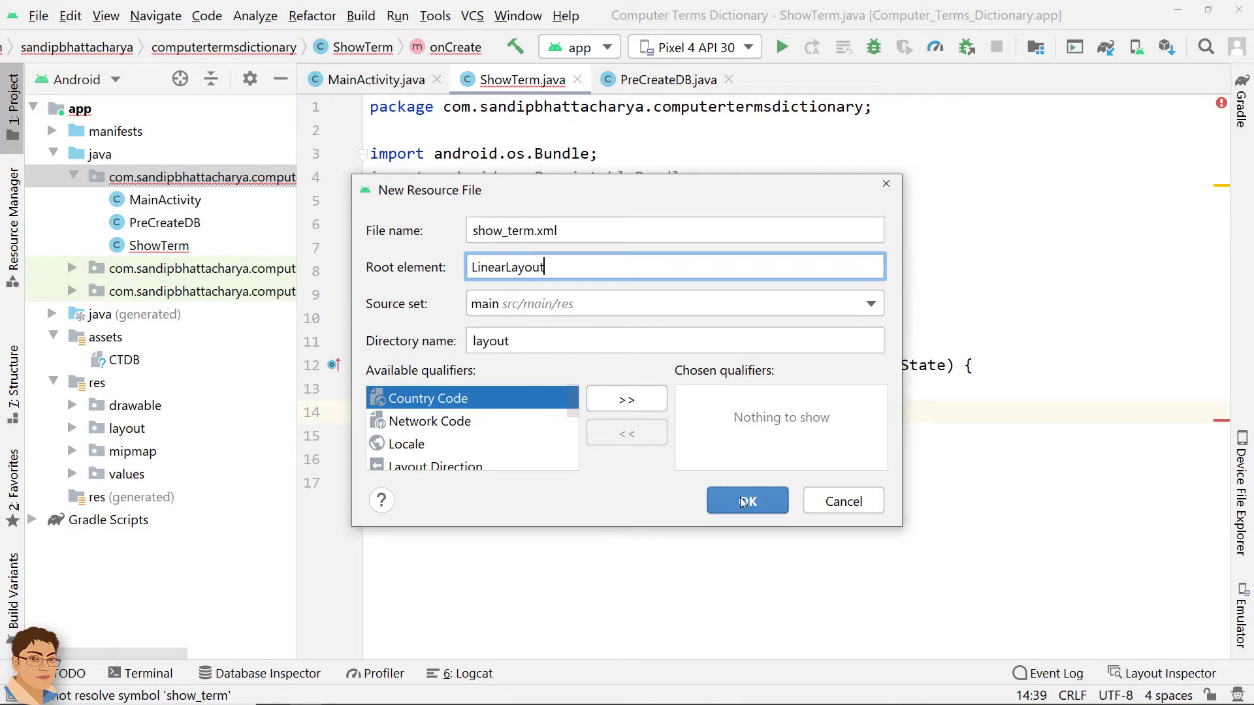
click(742, 502)
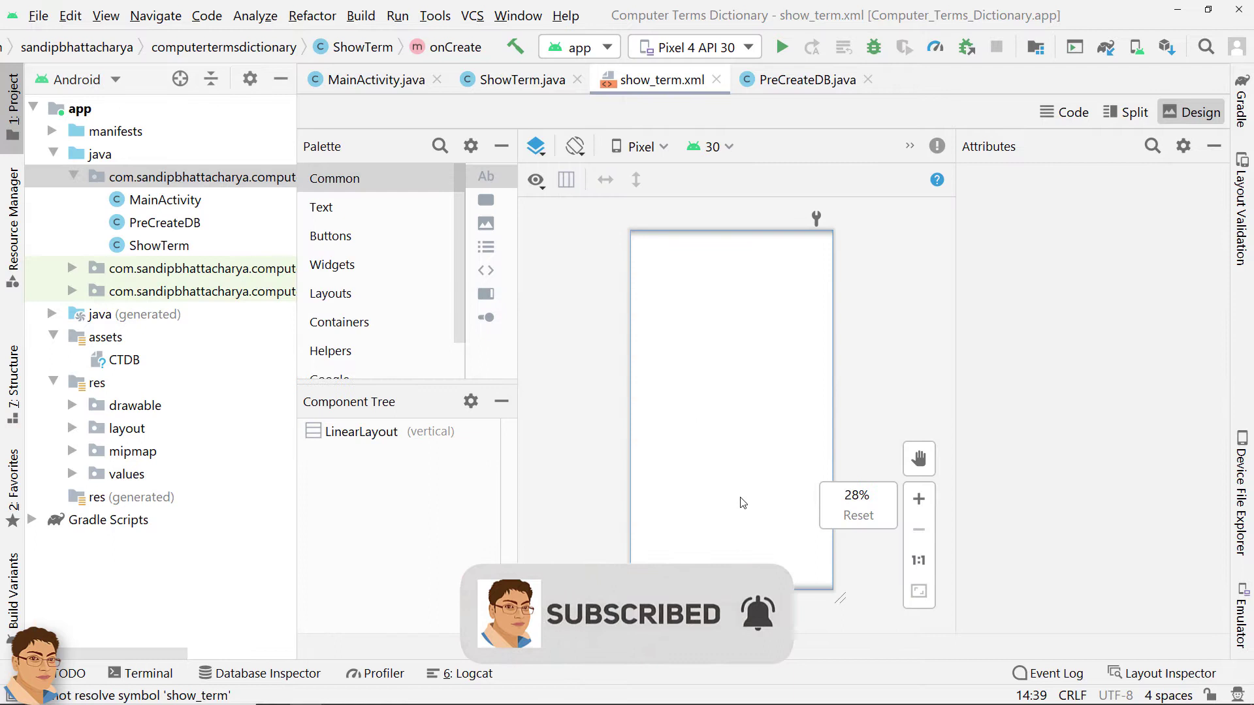
- In show_term.xml code, add a match_parent RecyclerView with id rvTerms inside the LinearLayout
click(1069, 111)
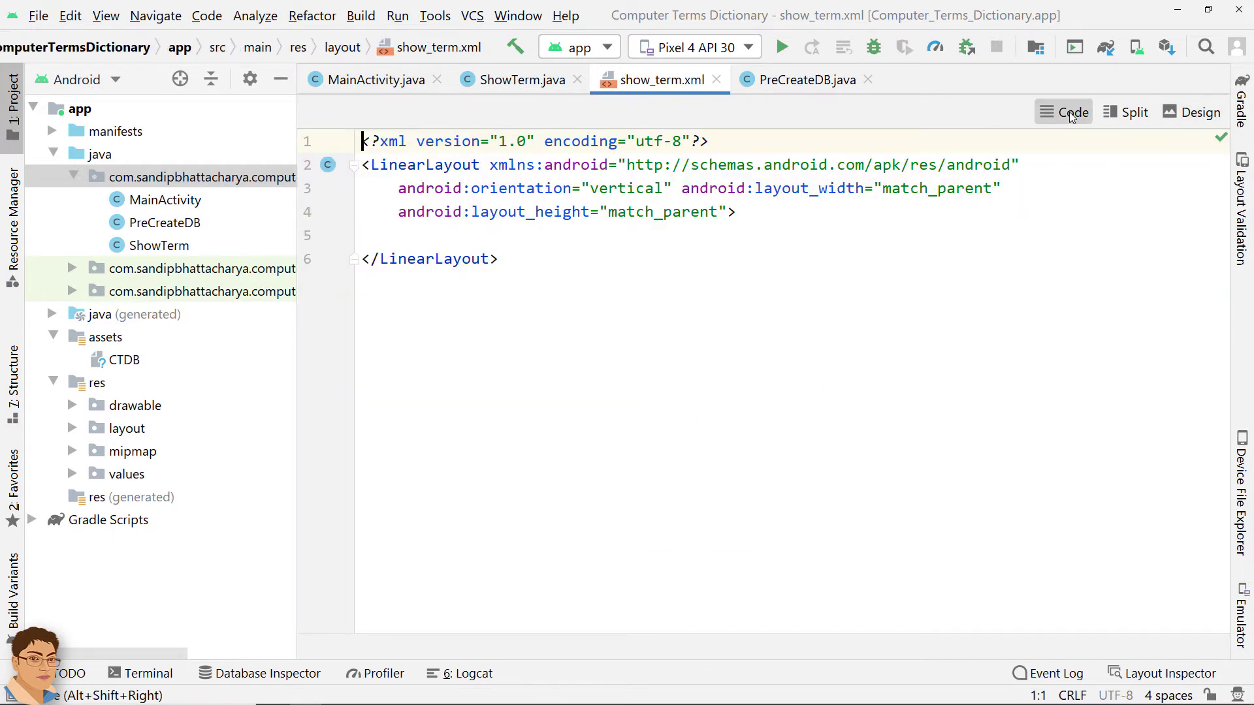
click(766, 211)
key(Return)
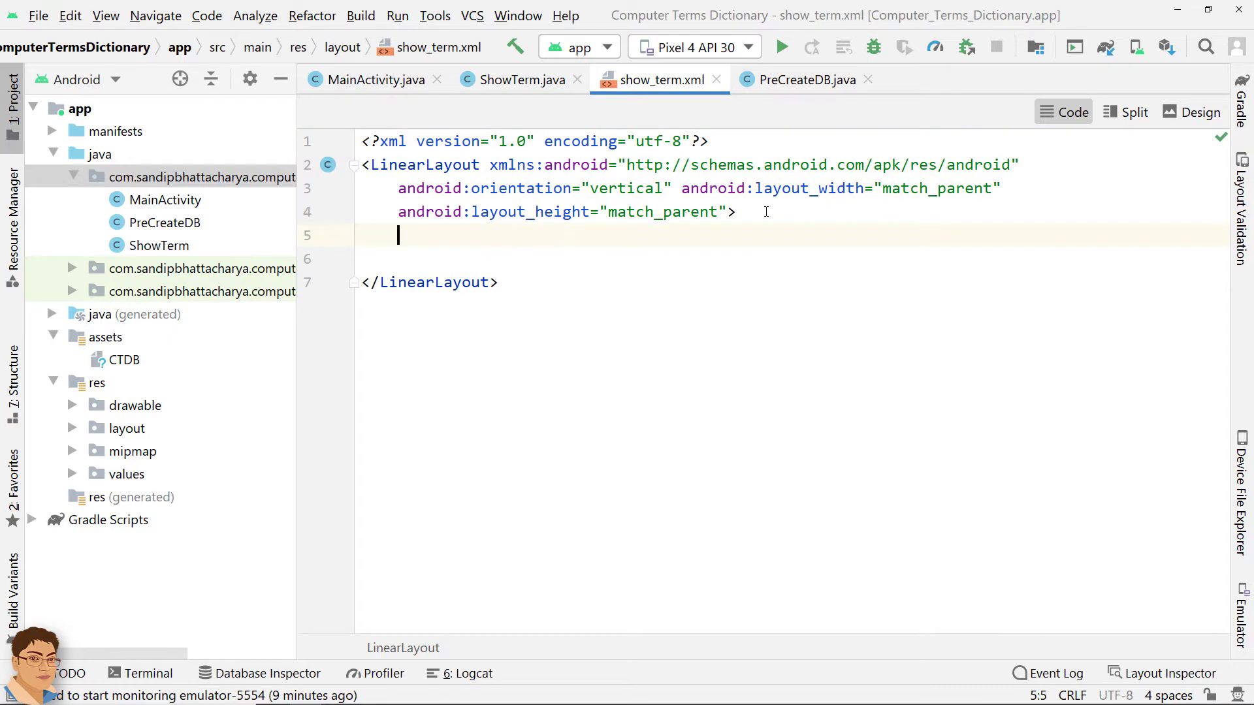
text(<Recycl)
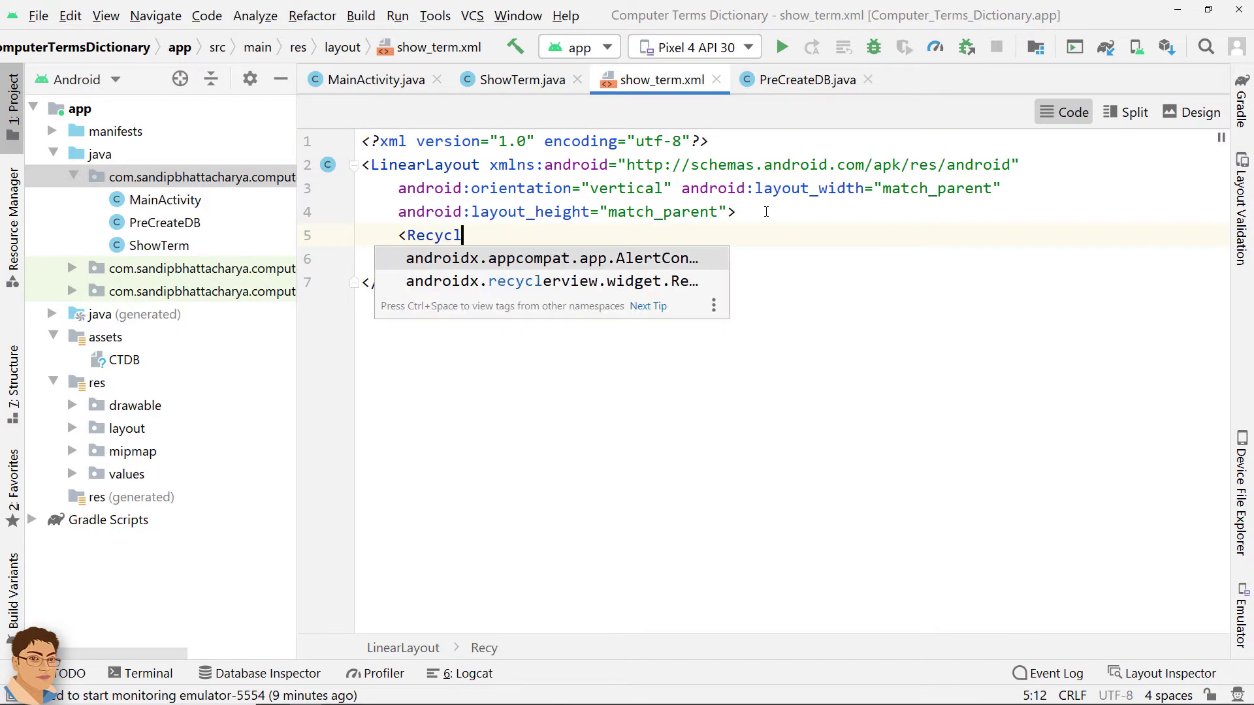
text(erV)
key(Return)
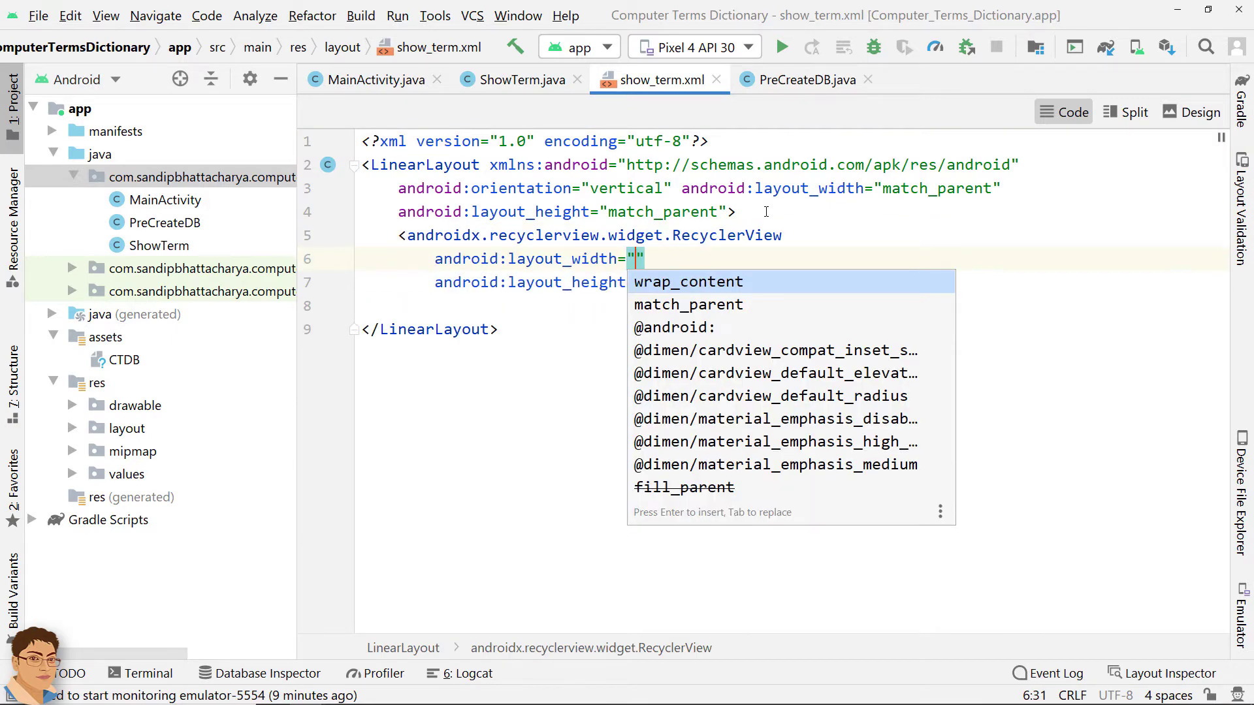
key(Down)
key(Return)
key(Down)
key(Return)
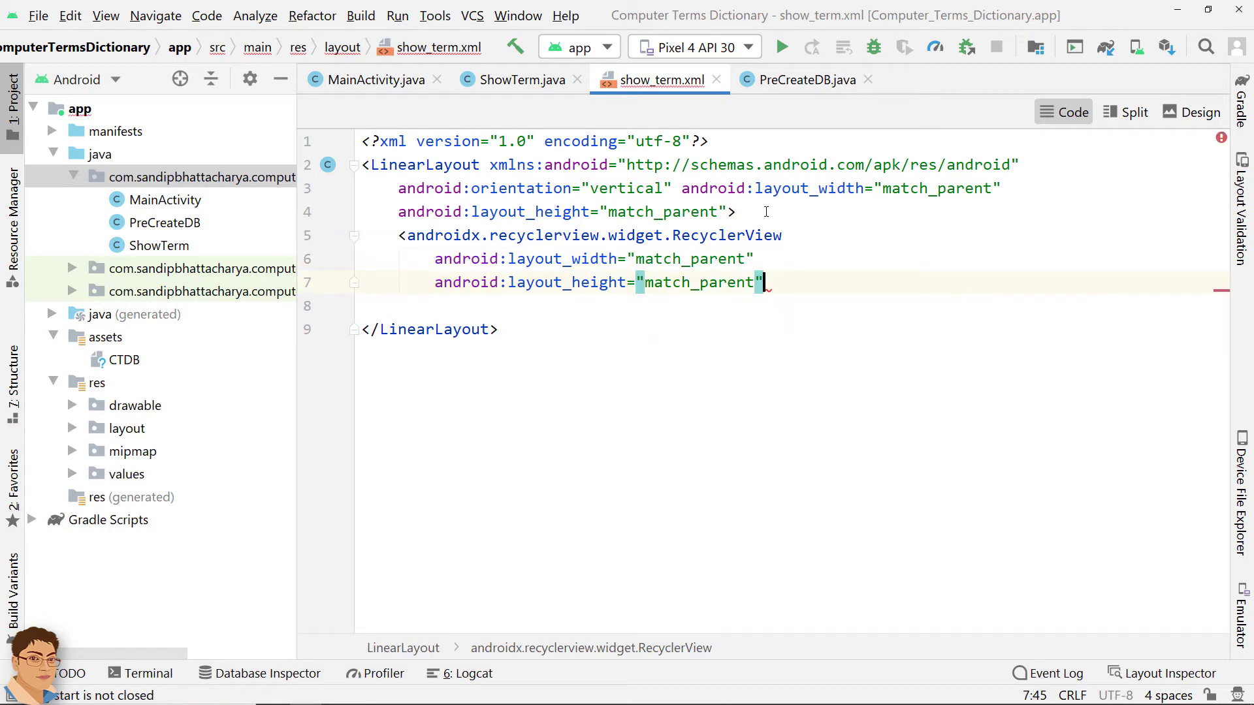
key(Return)
text(id)
key(Return)
key(Return)
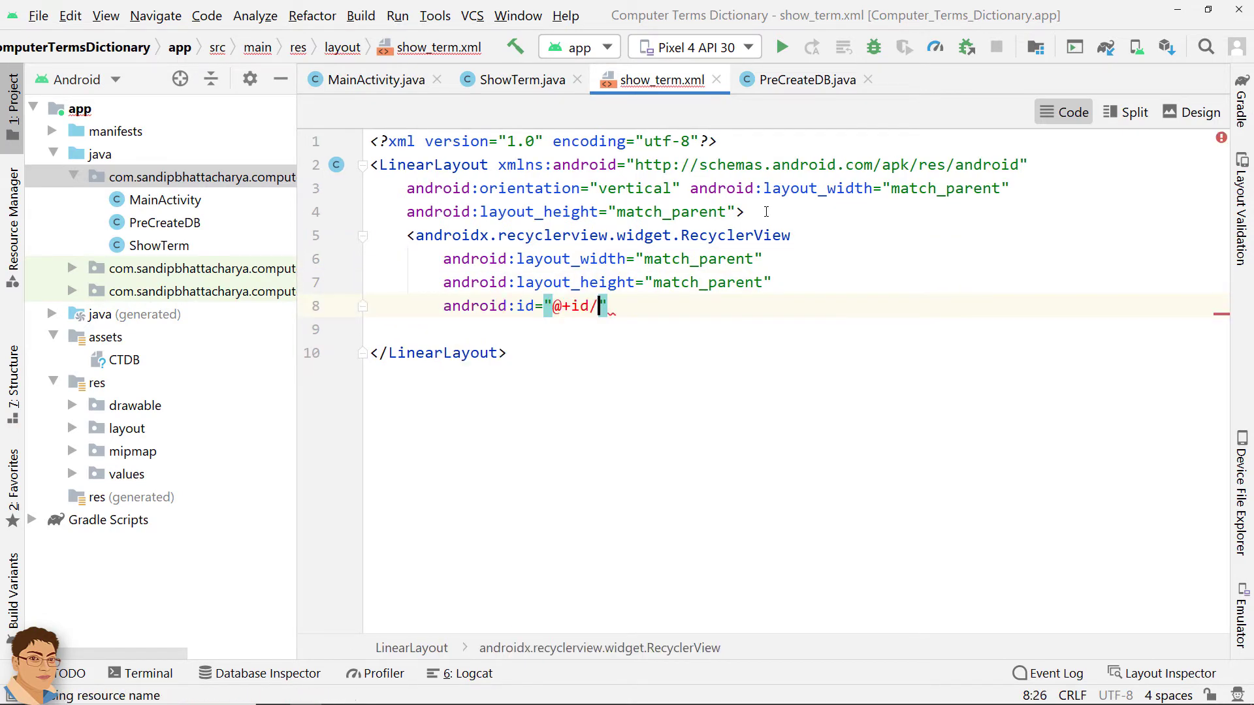
text(rvTerms)
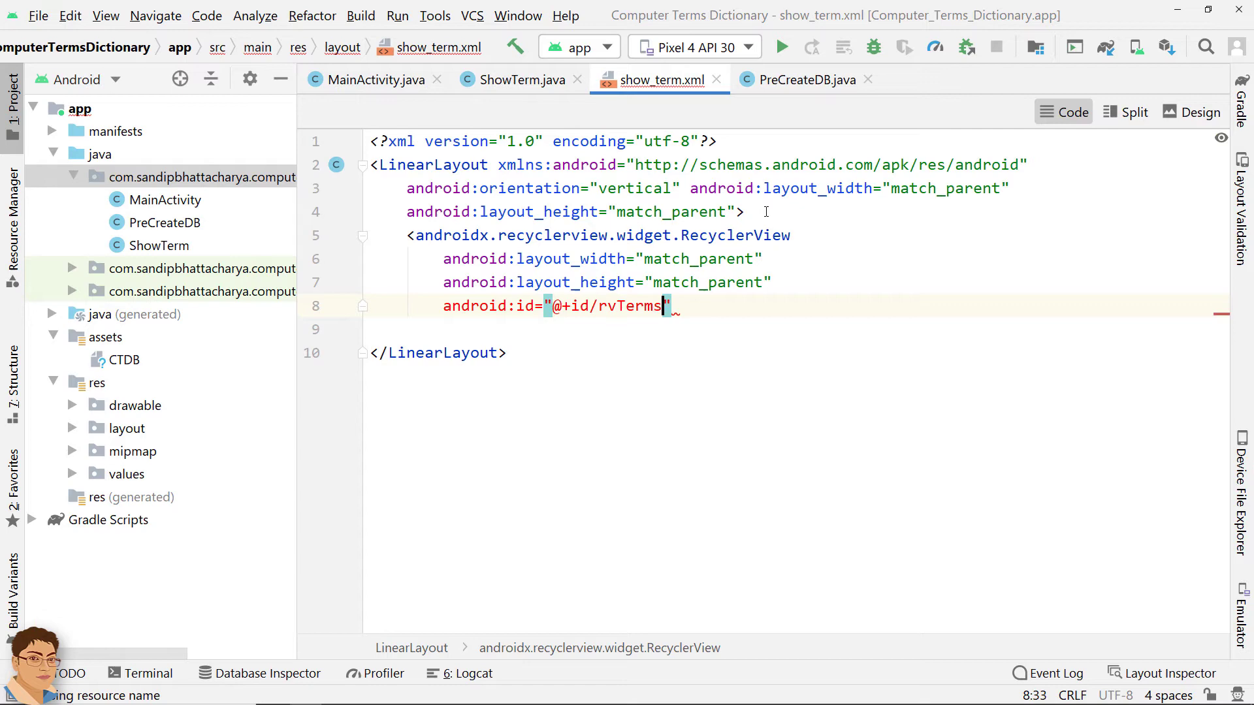
key(Right)
text(/)
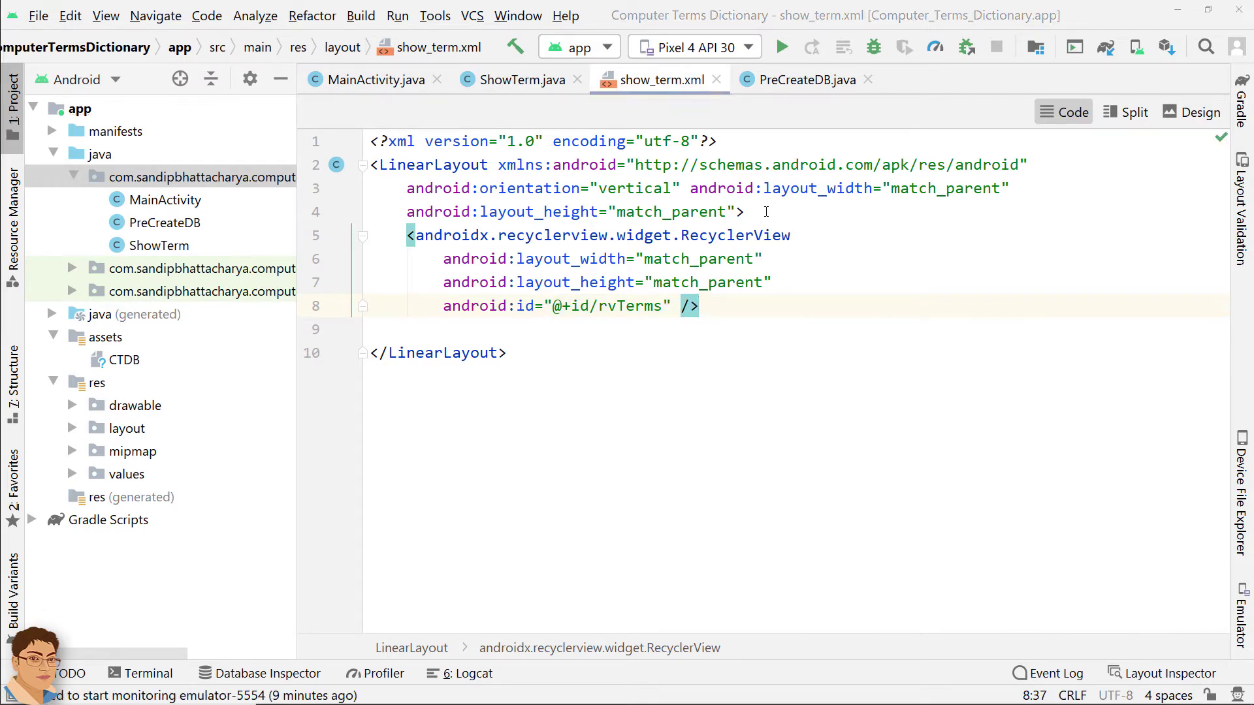
- Create single_item.xml in res/layout with a LinearLayout root and view its XML
click(122, 431)
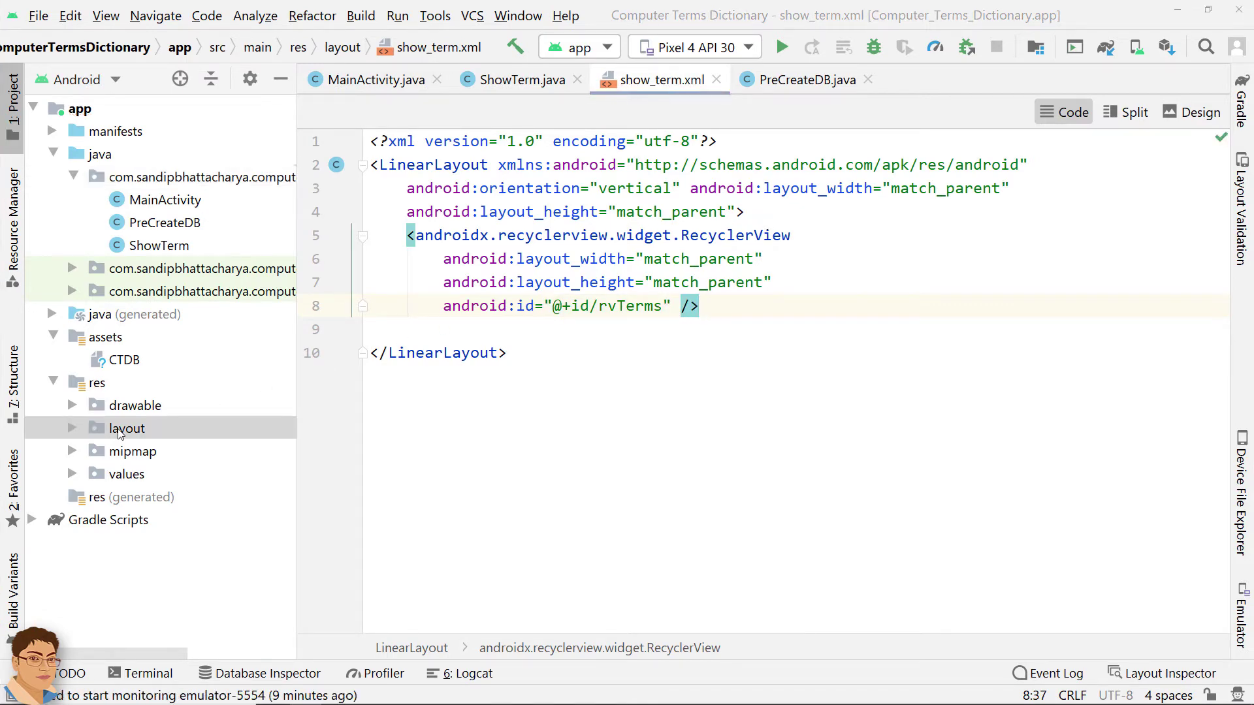
right_click(119, 434)
mouse_move(157, 12)
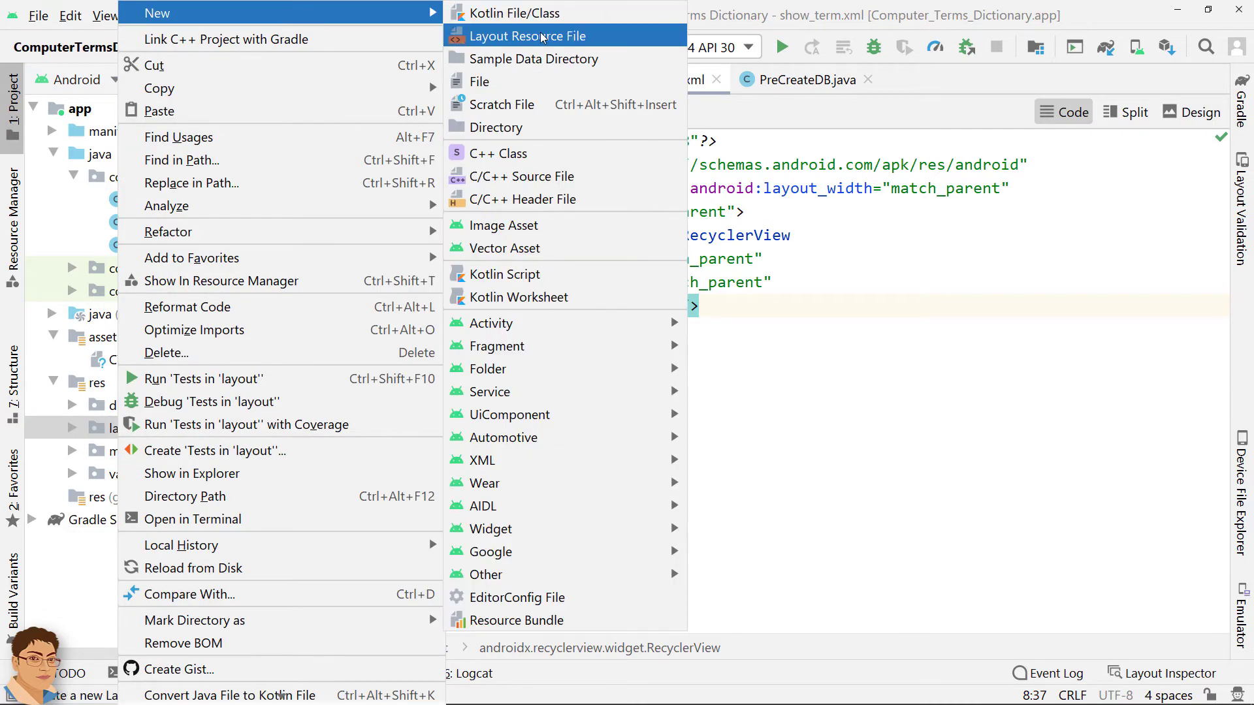
click(529, 37)
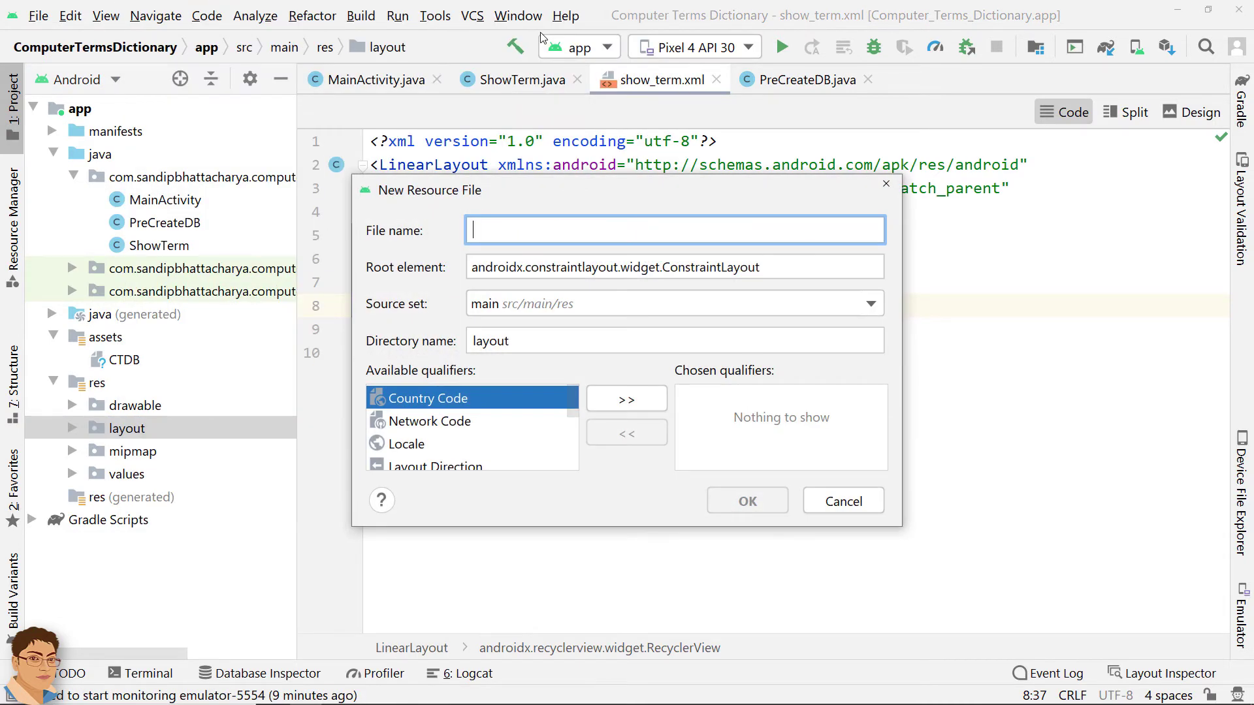
text(single_item)
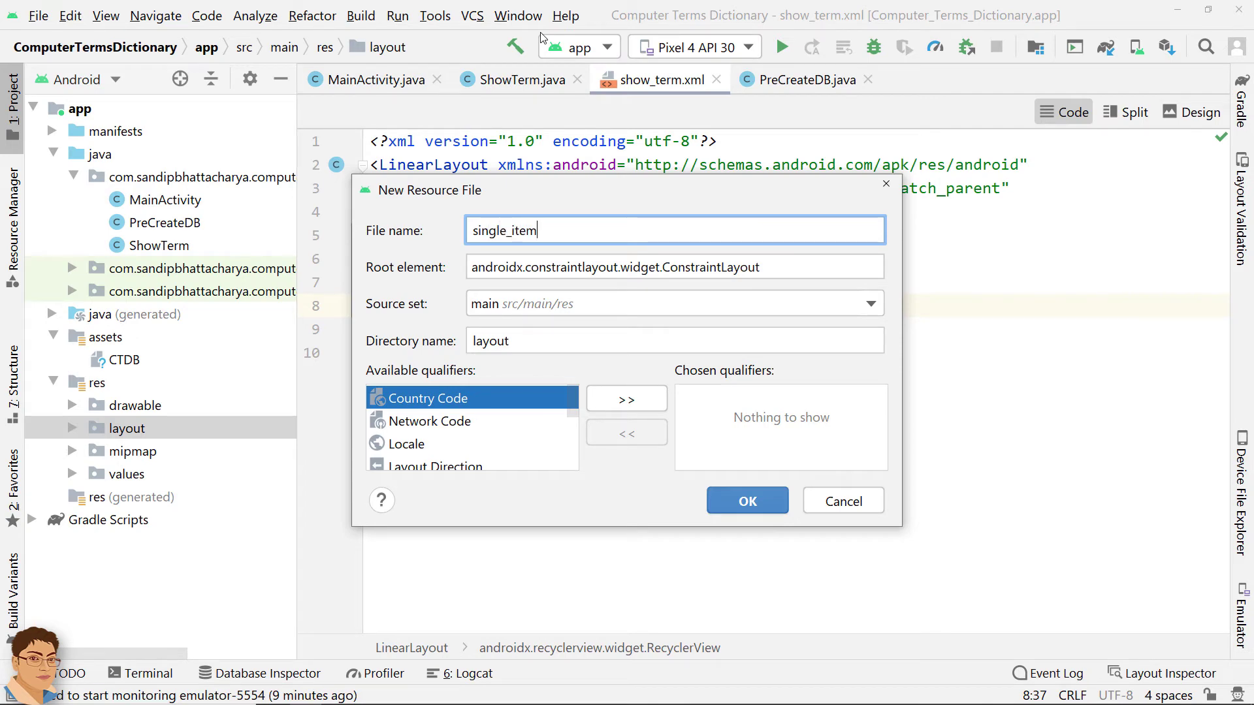
drag(765, 267, 383, 266)
text(L)
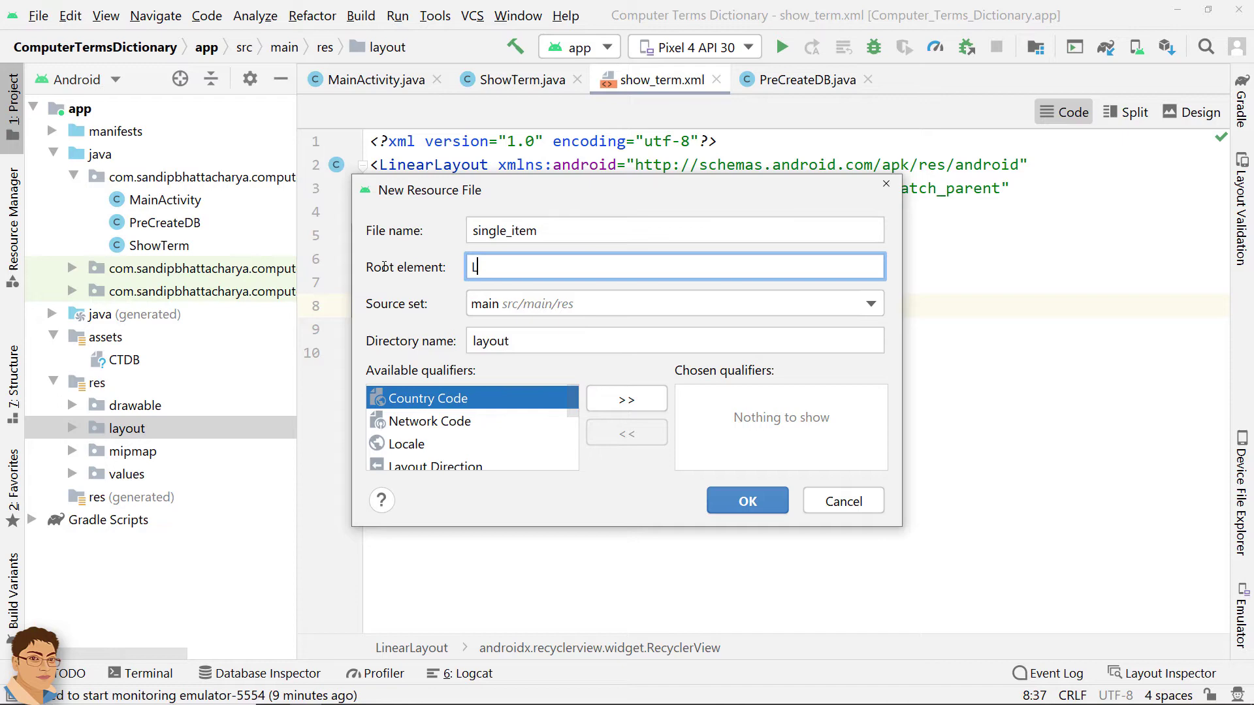
text(inearL)
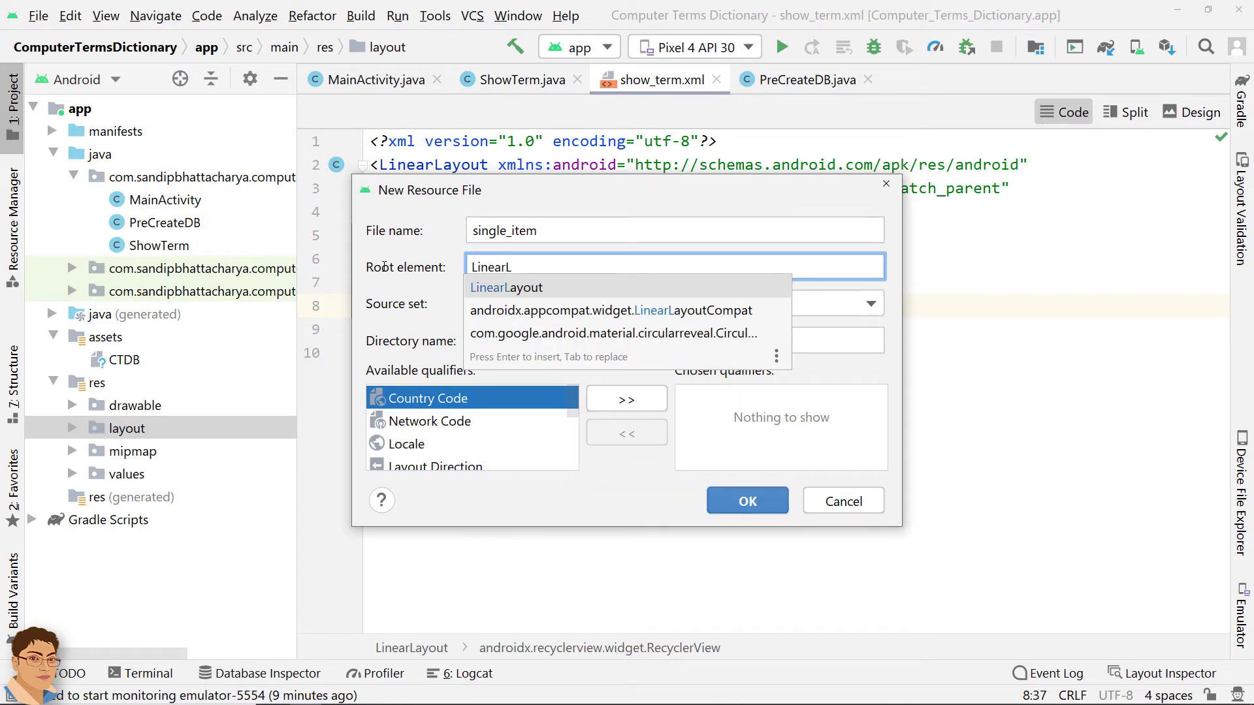
key(Return)
click(756, 503)
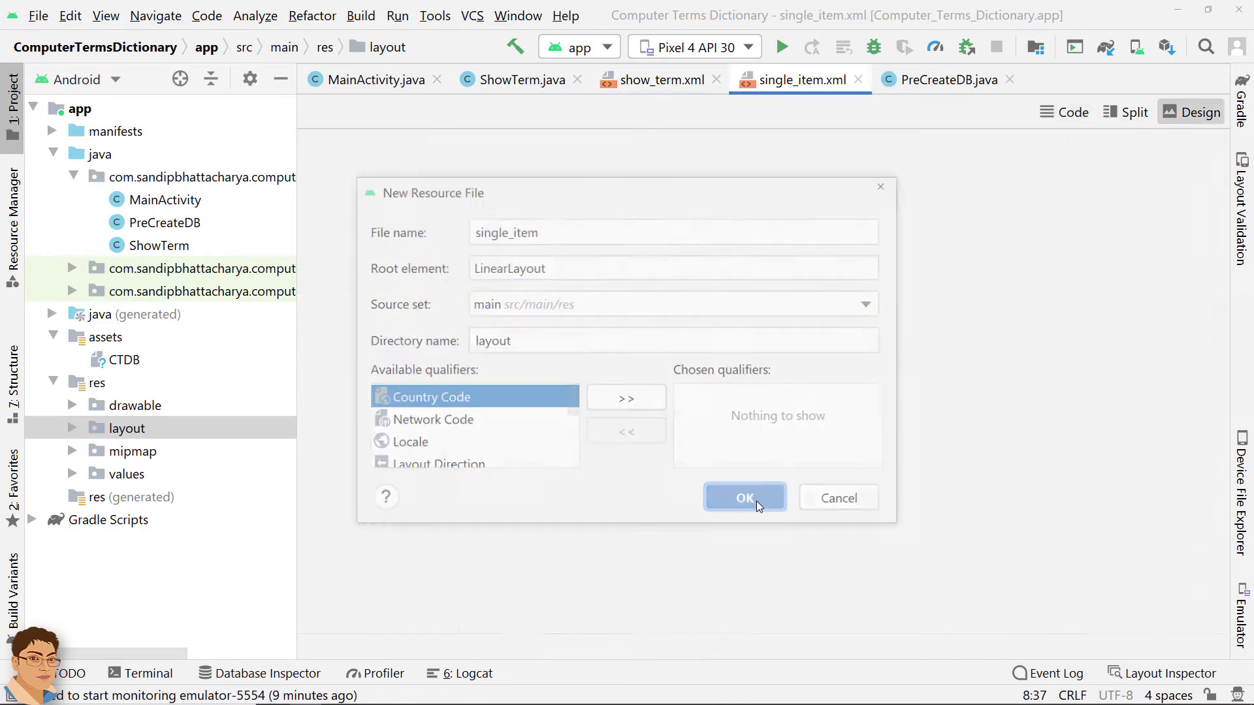
click(1065, 112)
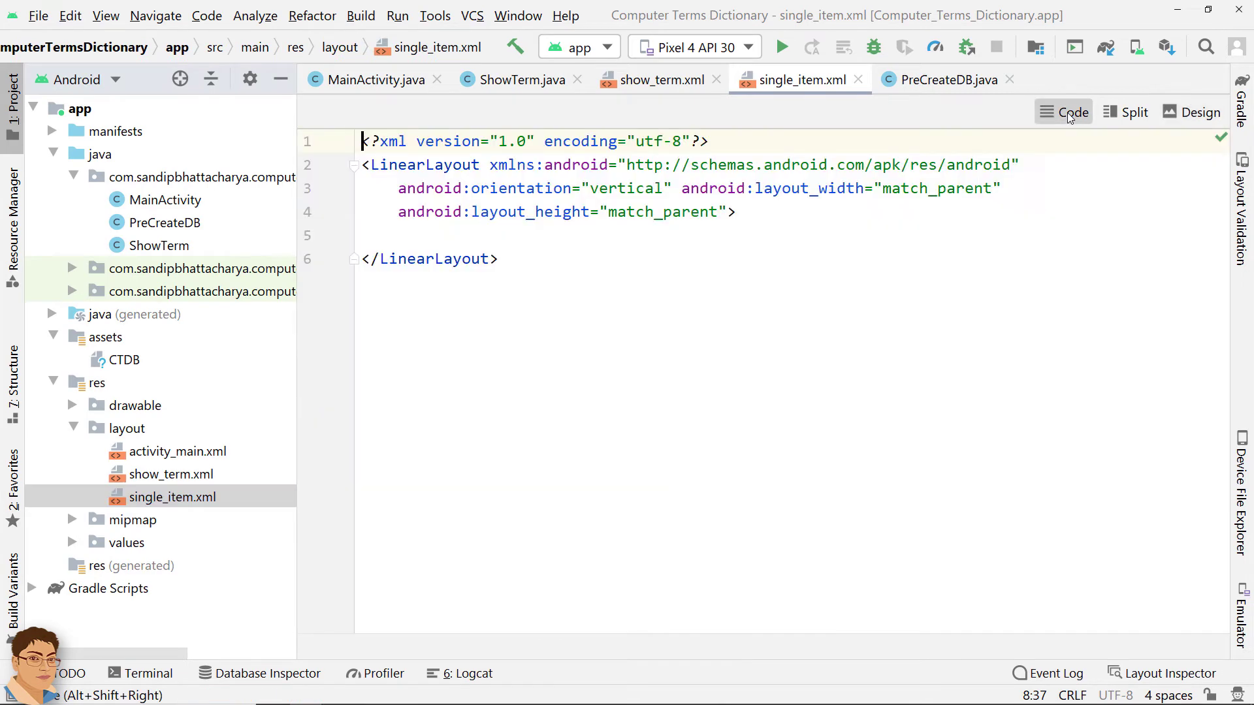
- Give the single_item LinearLayout 16dp padding
click(729, 209)
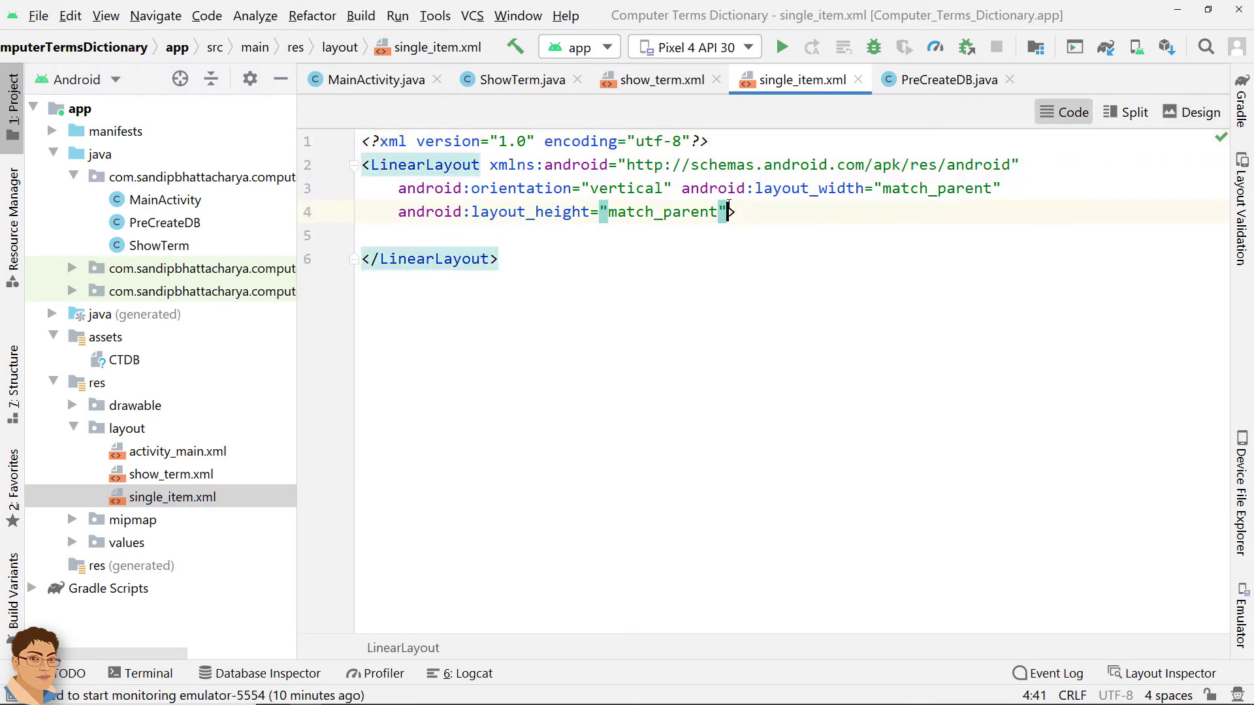
key(Return)
text(padd>)
key(Return)
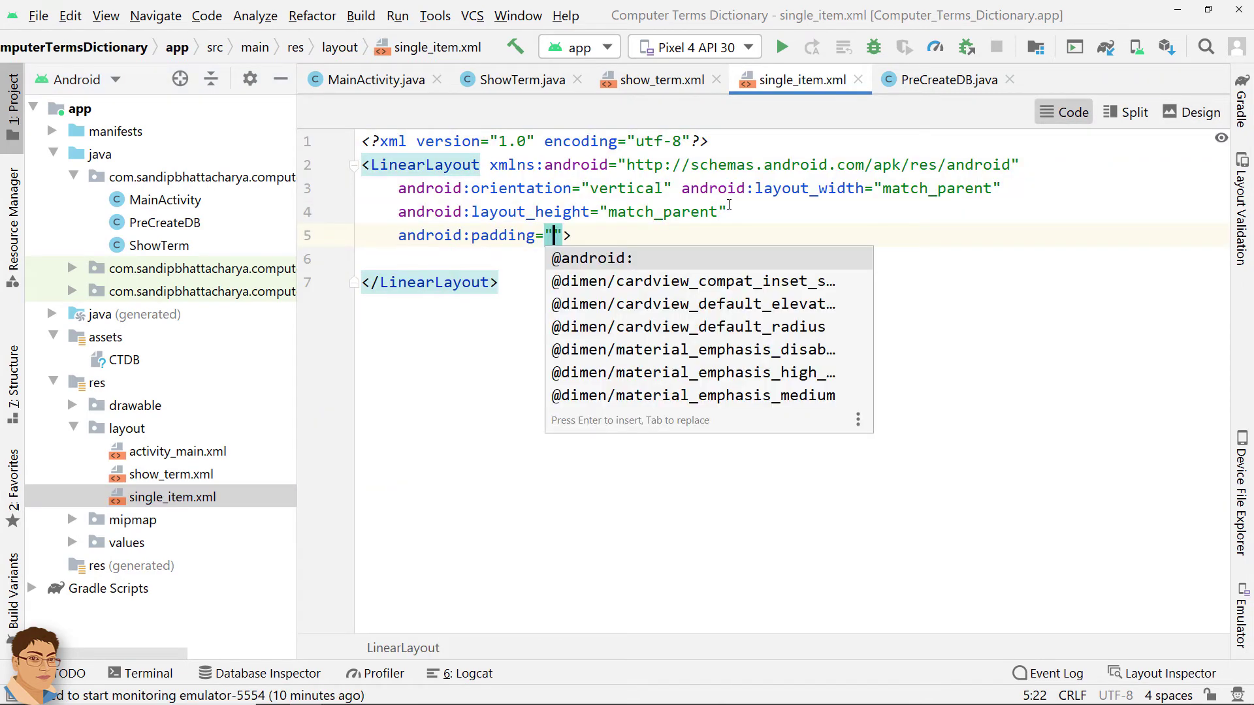
text(16)
key(Return)
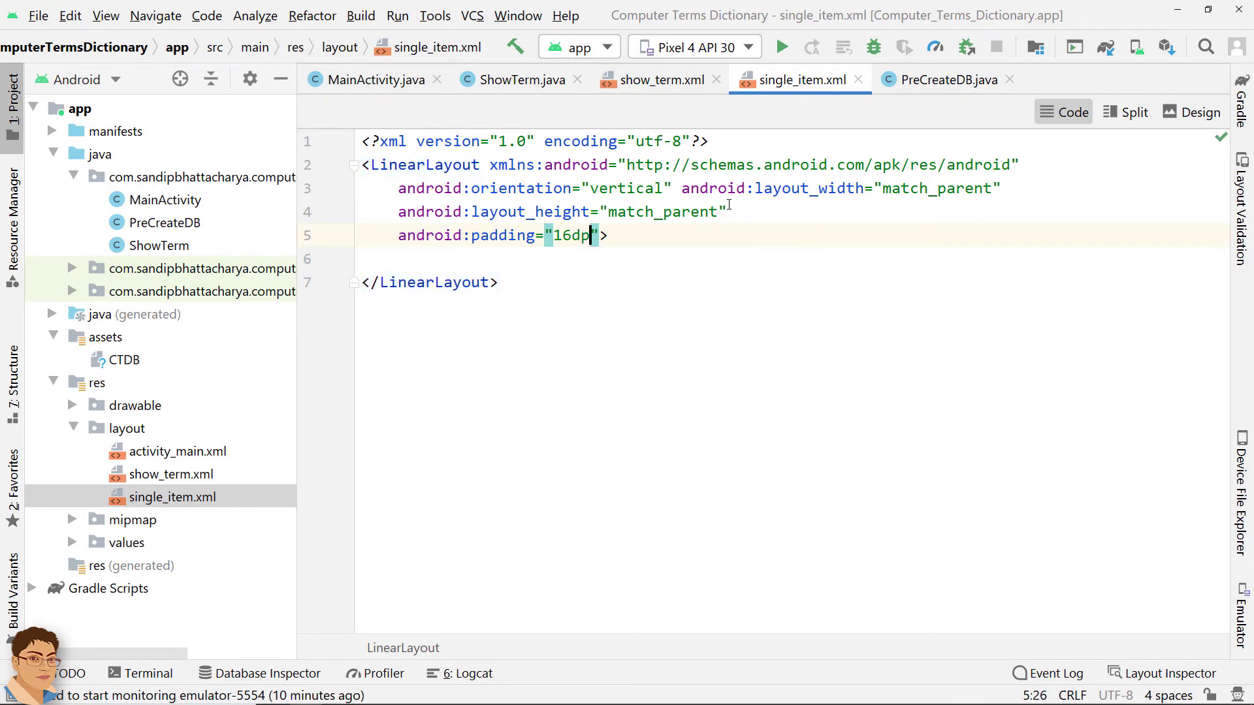
- Add a first TextView with wrap_content width and height
key(Down)
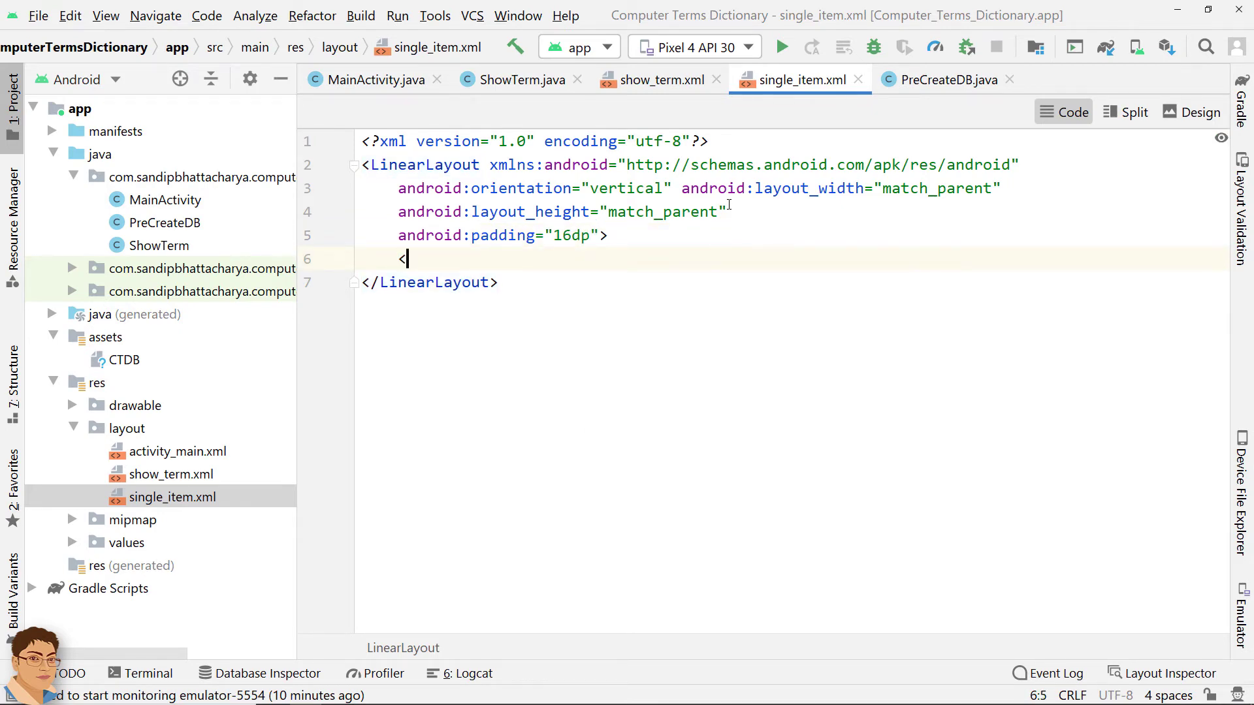
text(TextV)
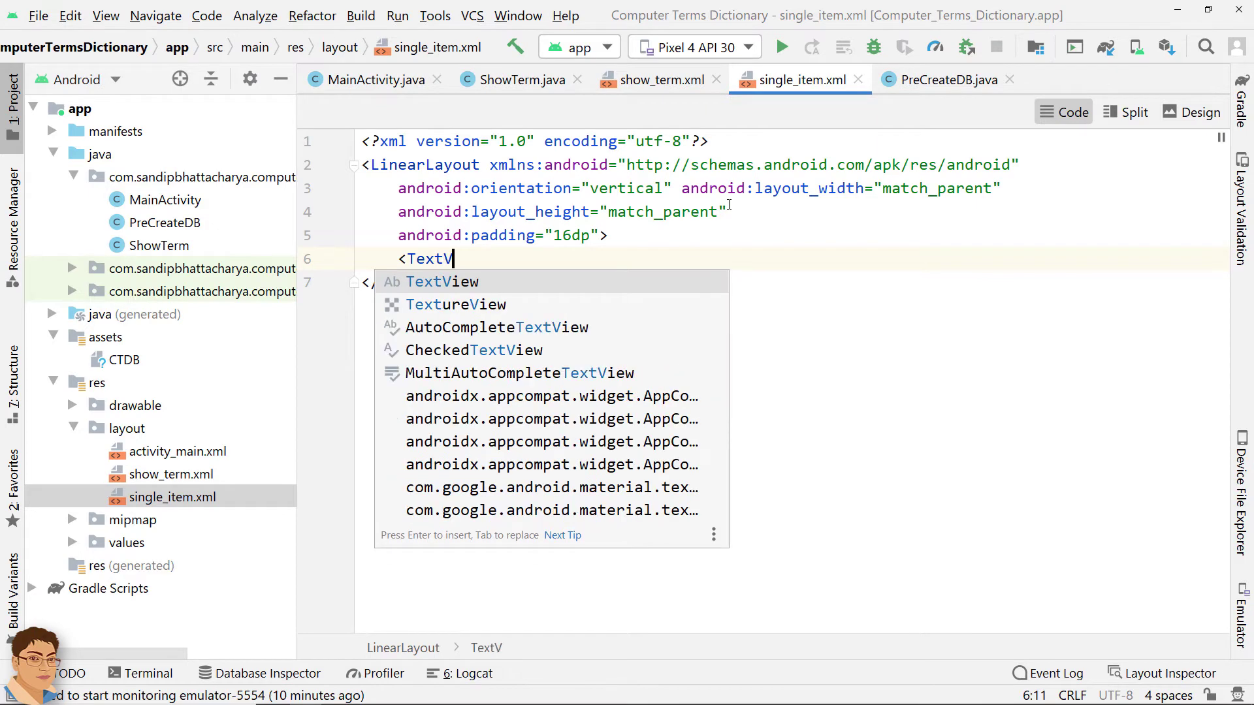
key(Return)
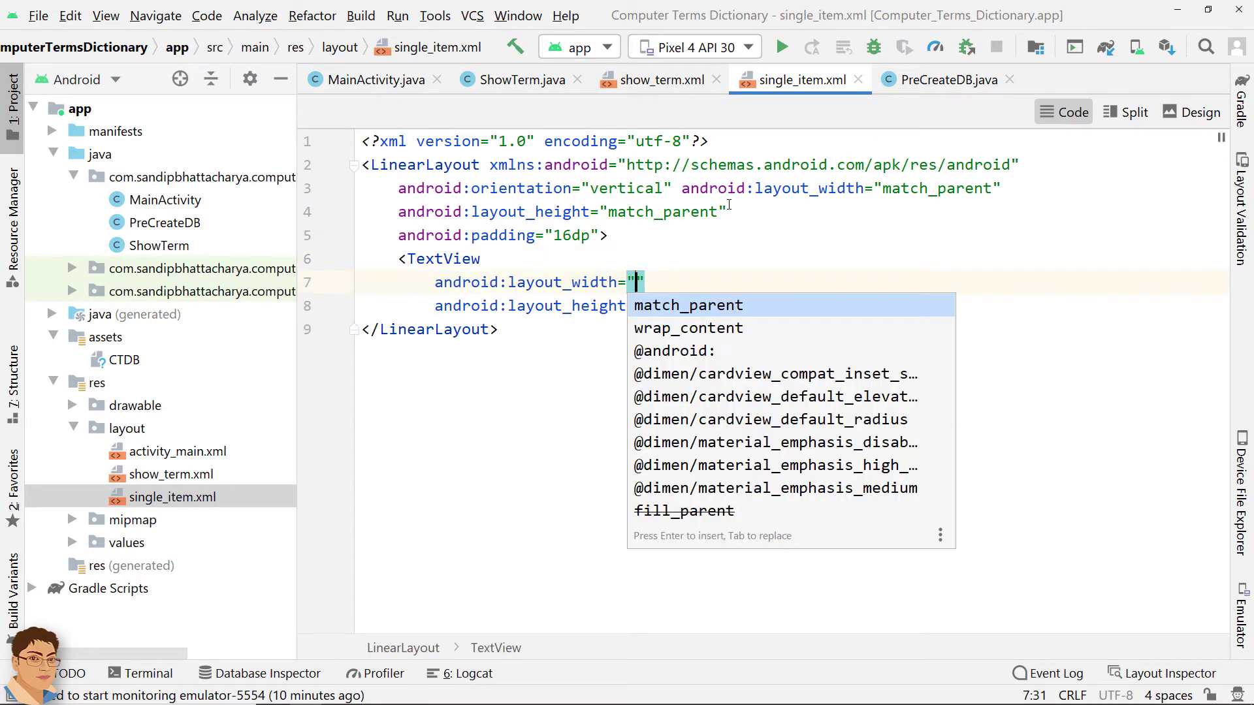
key(Down)
key(Return)
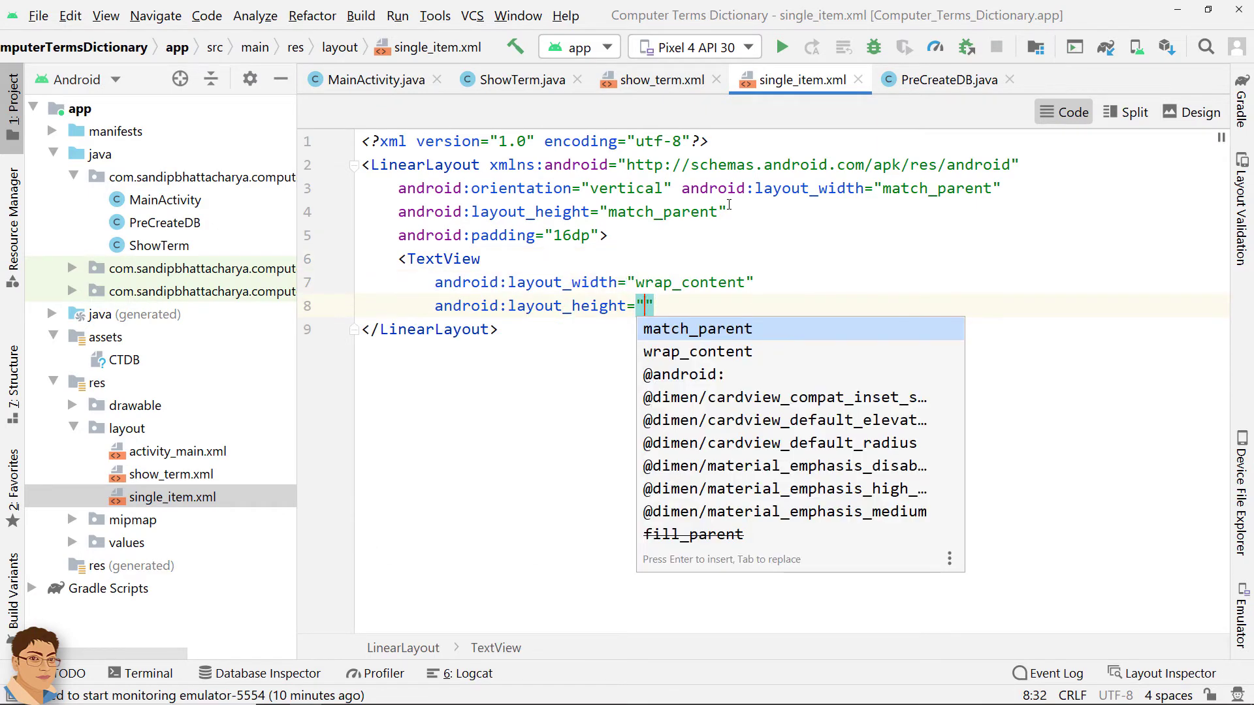
key(Down)
key(Return)
key(Return)
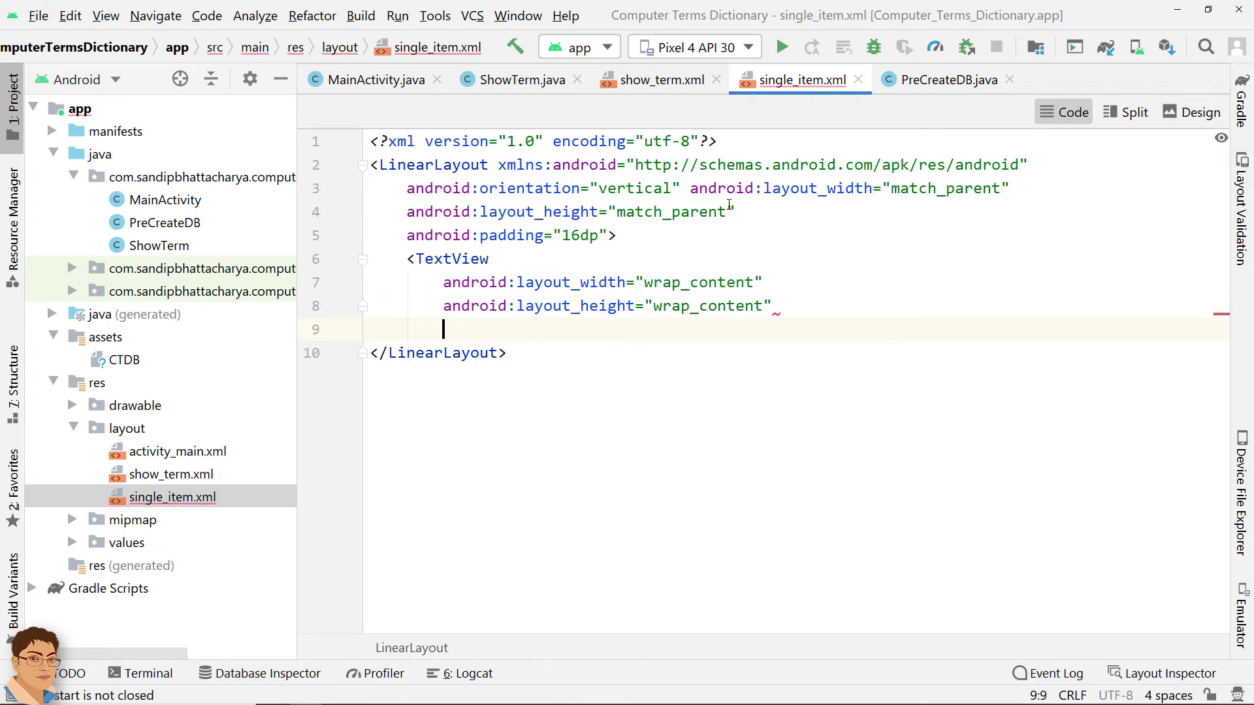
text(id)
key(Return)
key(Return)
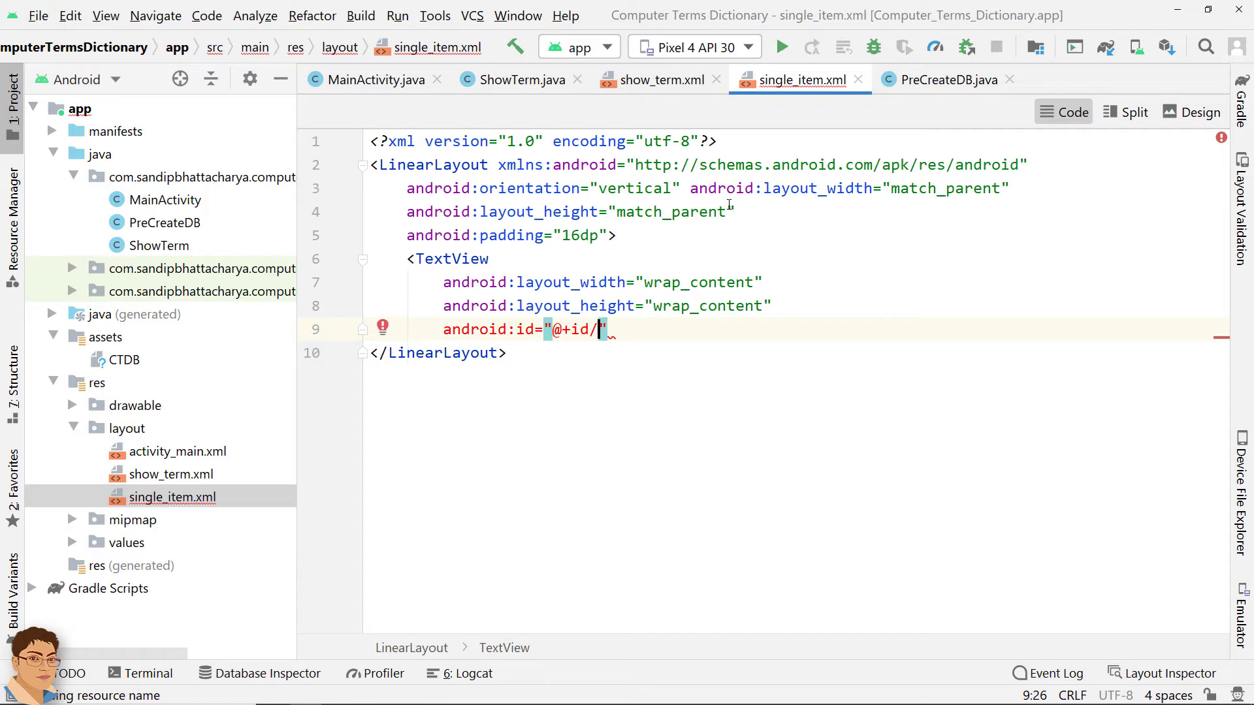
text(tvTe)
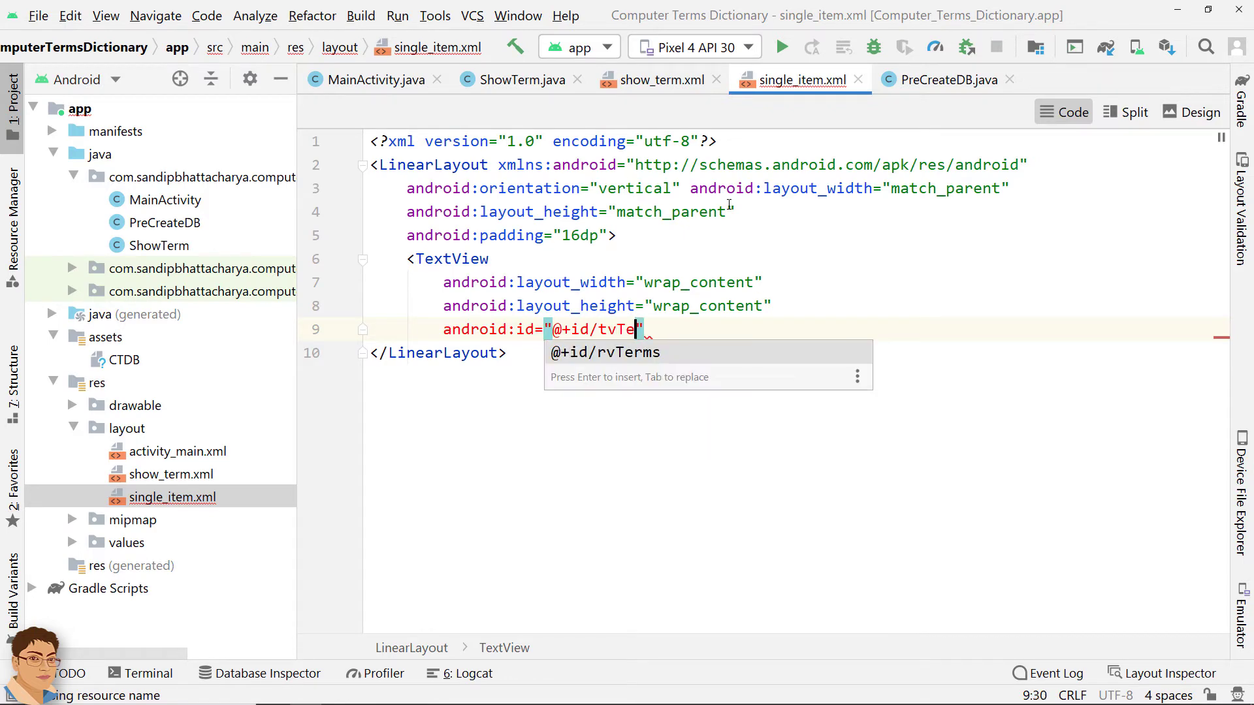
text(rm)
- Give the first TextView id tvTerm, text 'Term' and 24sp text size
key(Right)
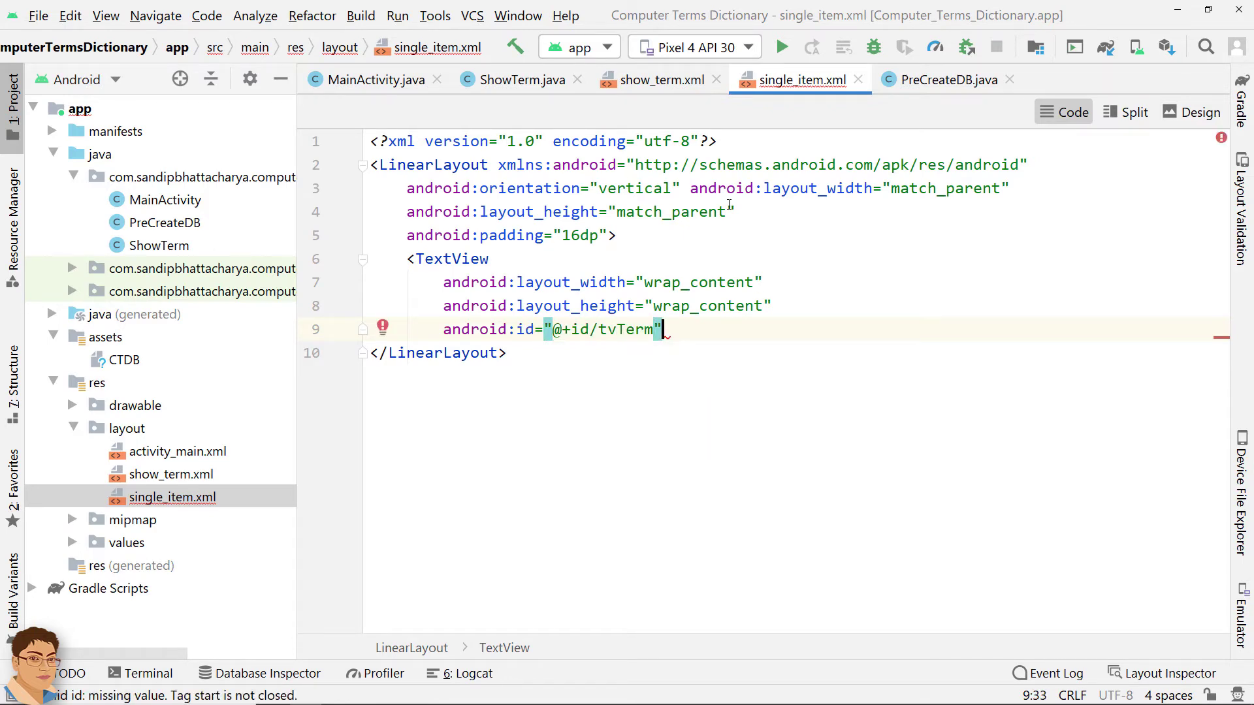
key(Return)
text(text)
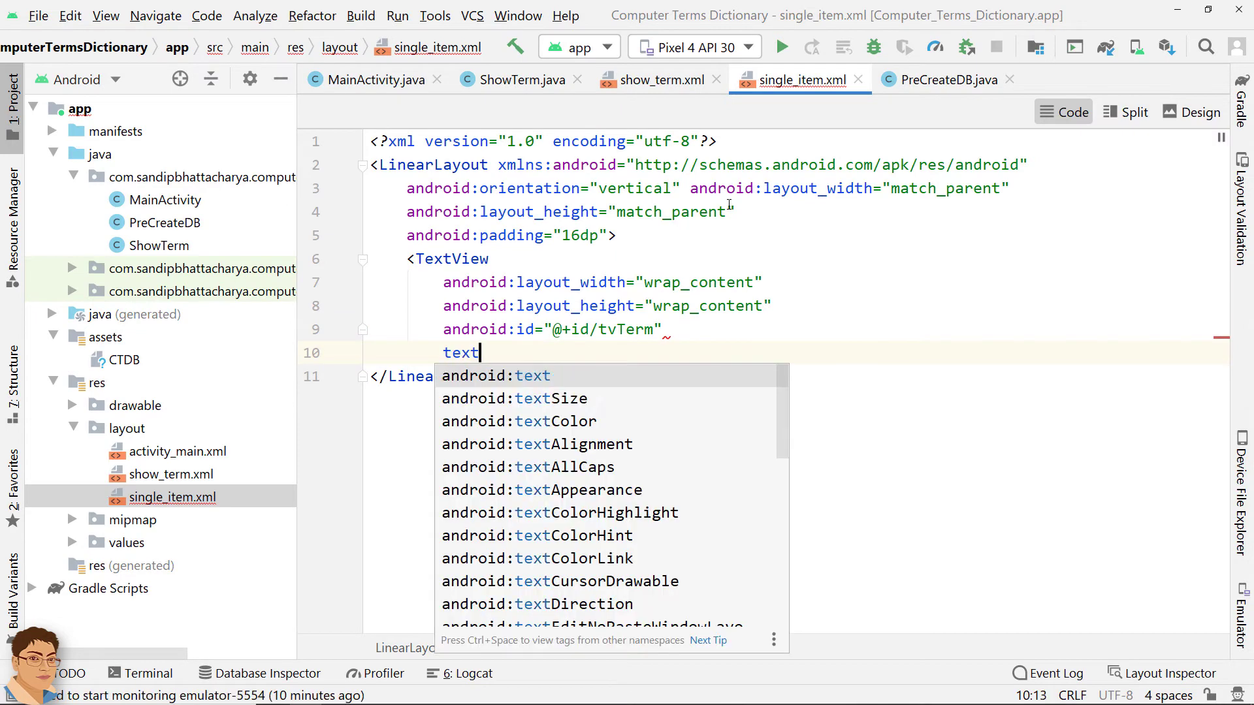
key(Return)
text(Term")
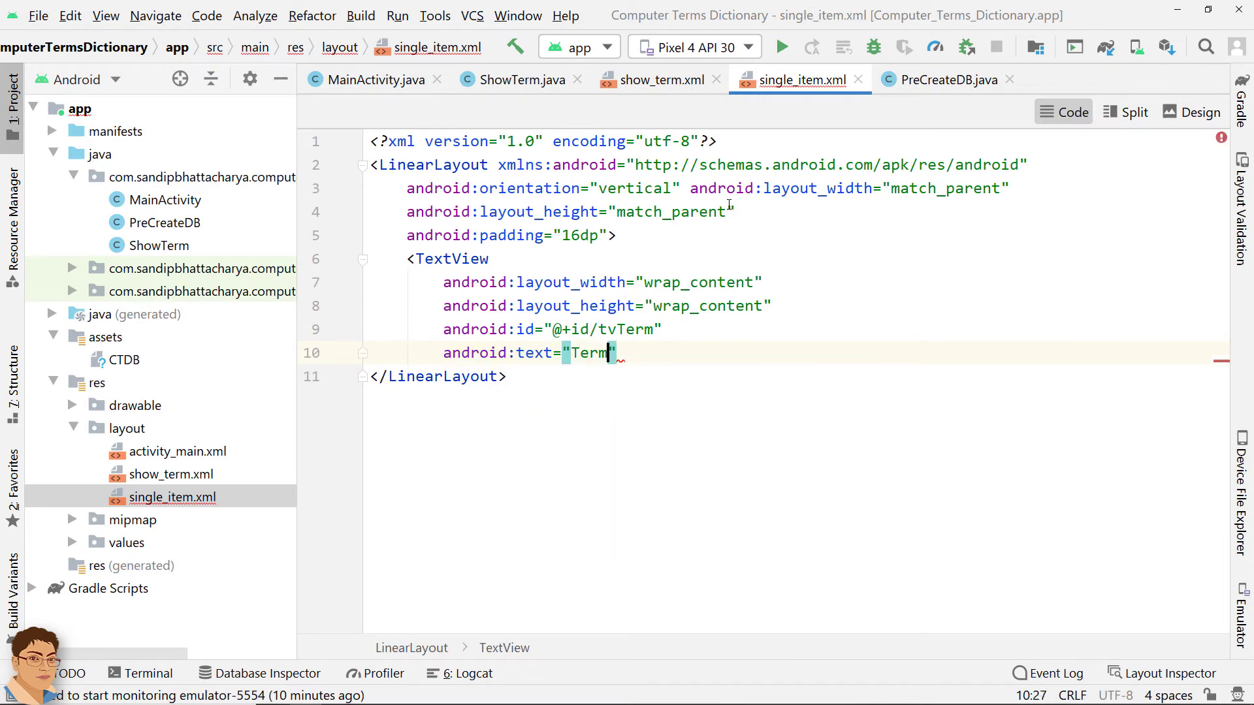
key(Right)
key(Return)
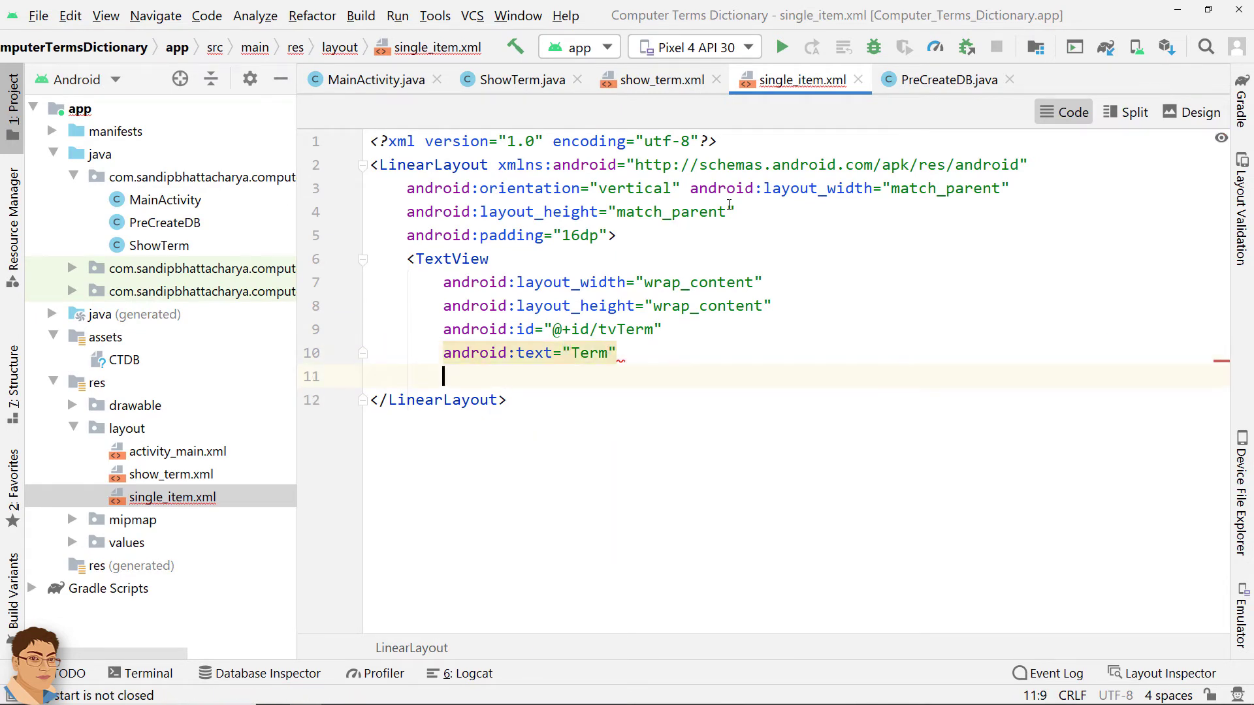
text(text)
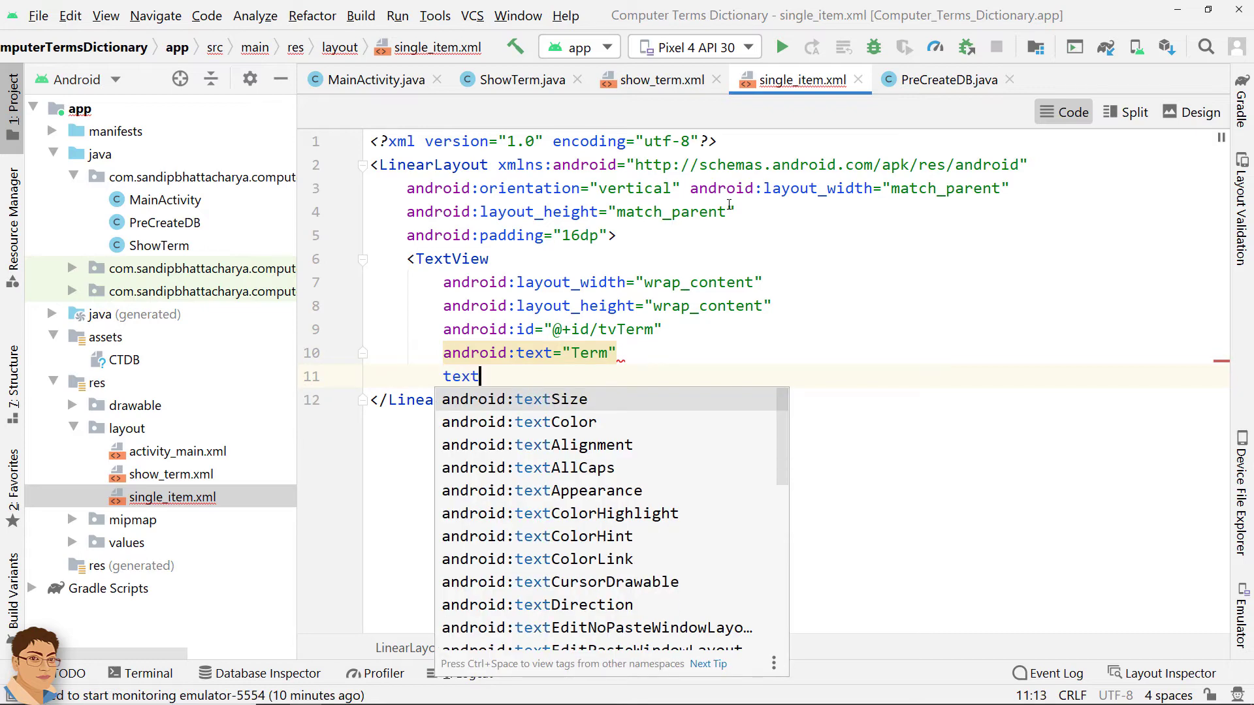
text(S)
key(Return)
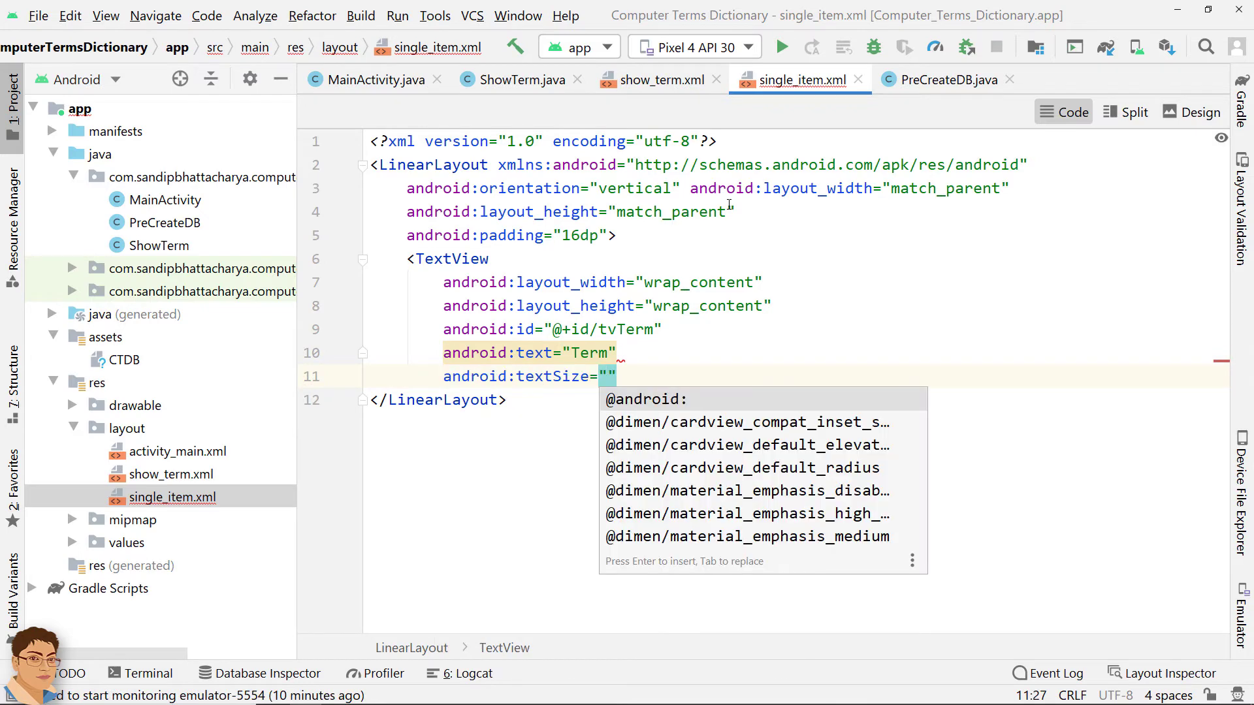
text(24)
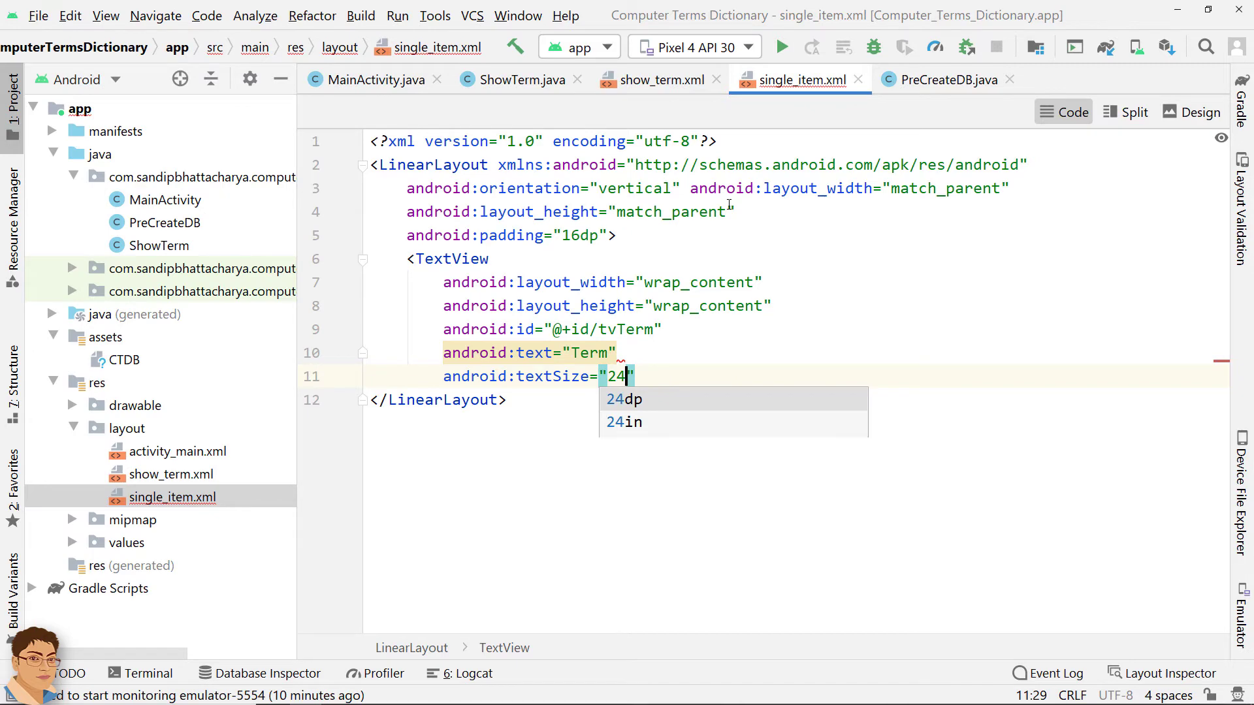
text(sp" />)
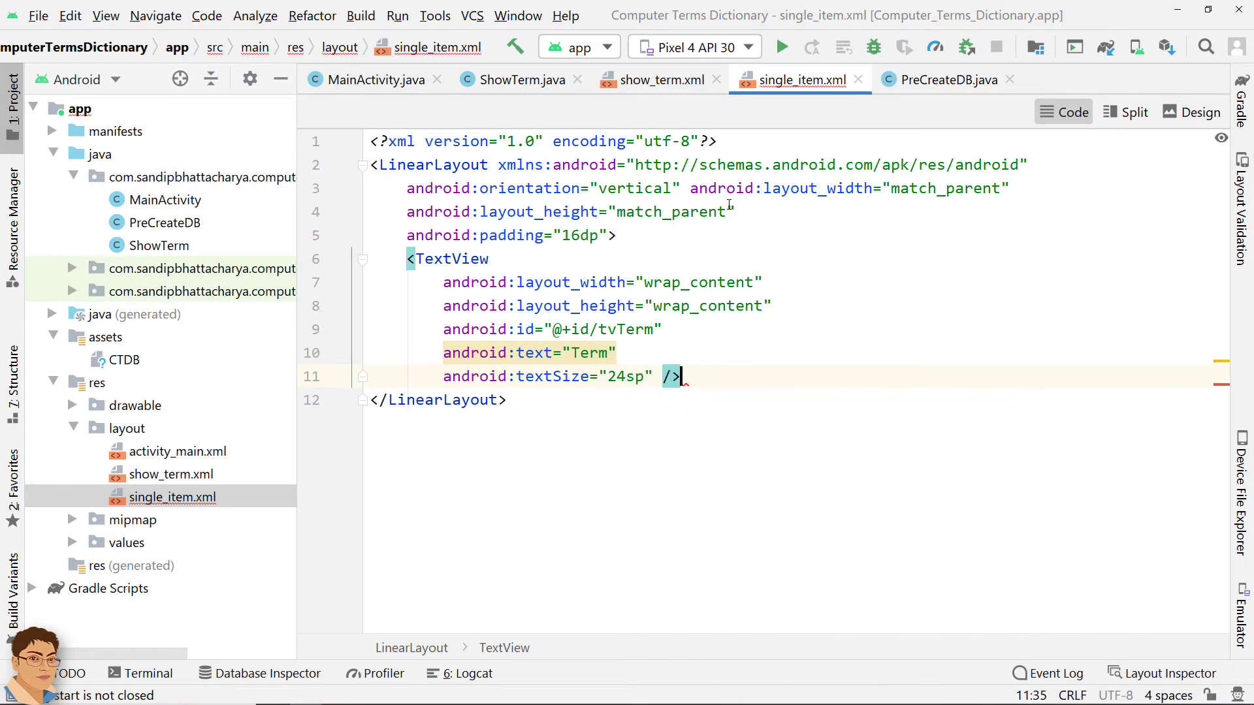
- Add a wrap_content TextView tvFullForm with text 'Full Form' and 18sp size, then preview
key(Return)
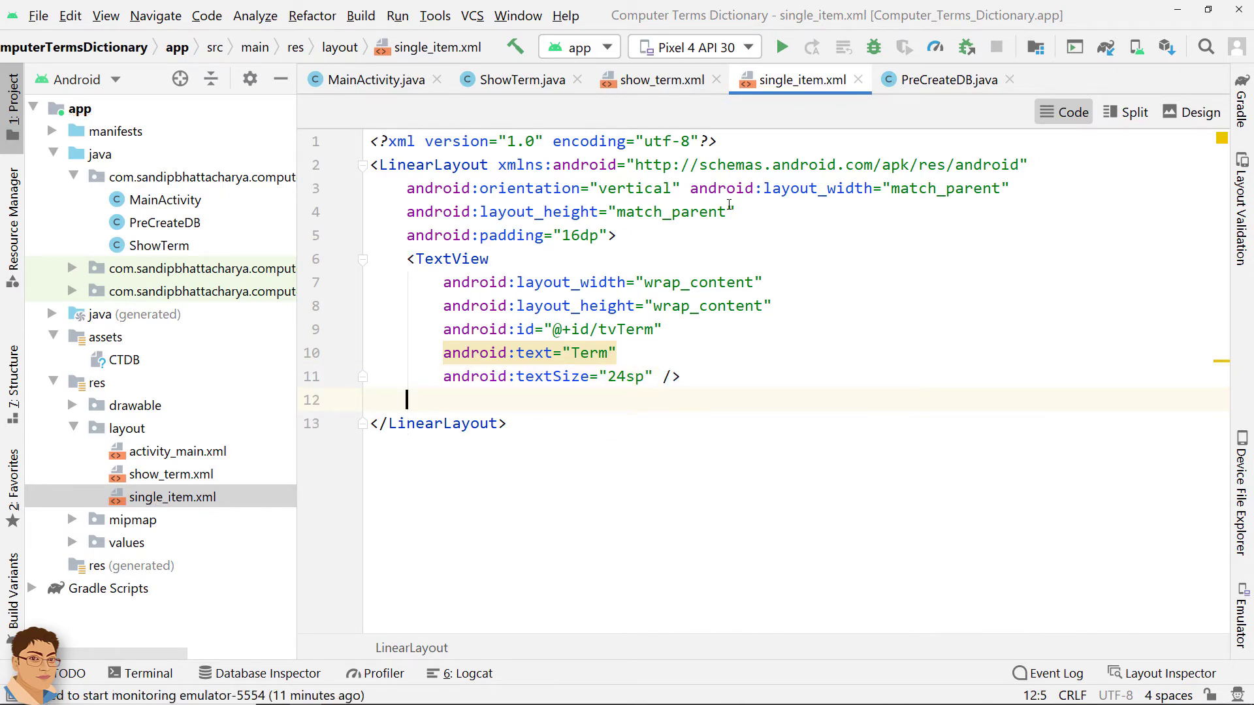
text(<TextV)
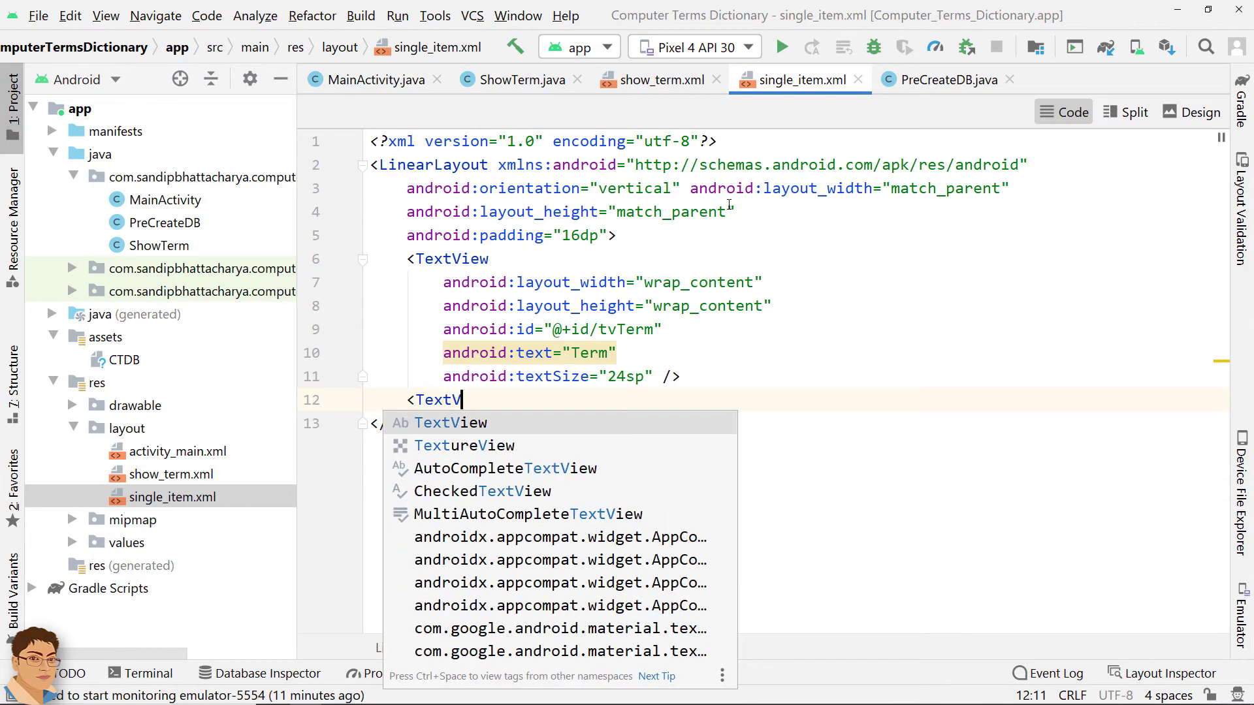
key(Return)
key(Escape)
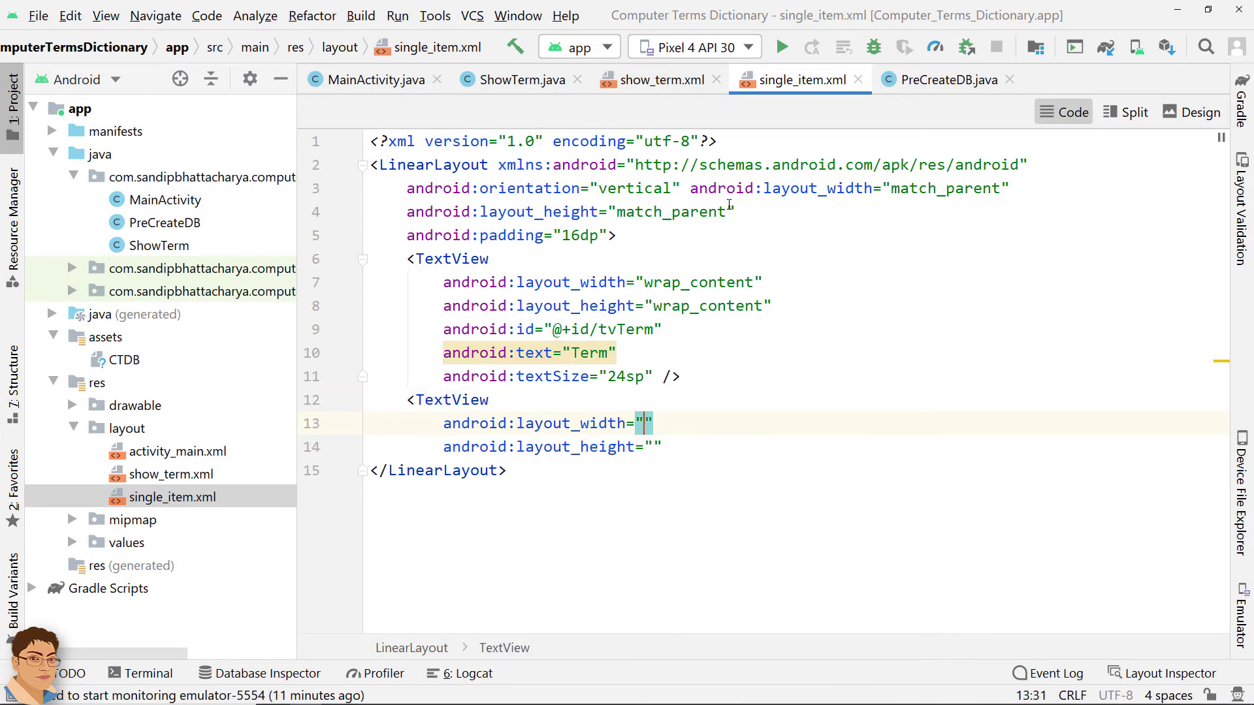
key(Tab)
key(Return)
key(Return)
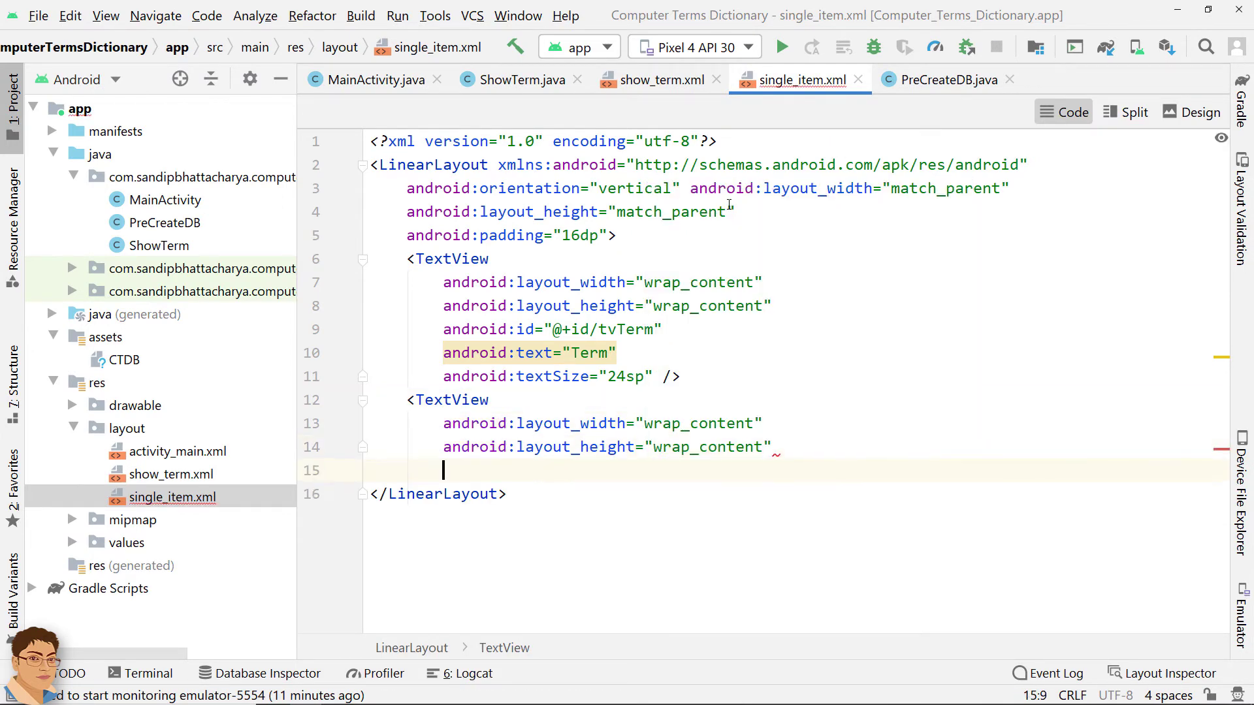
text(text)
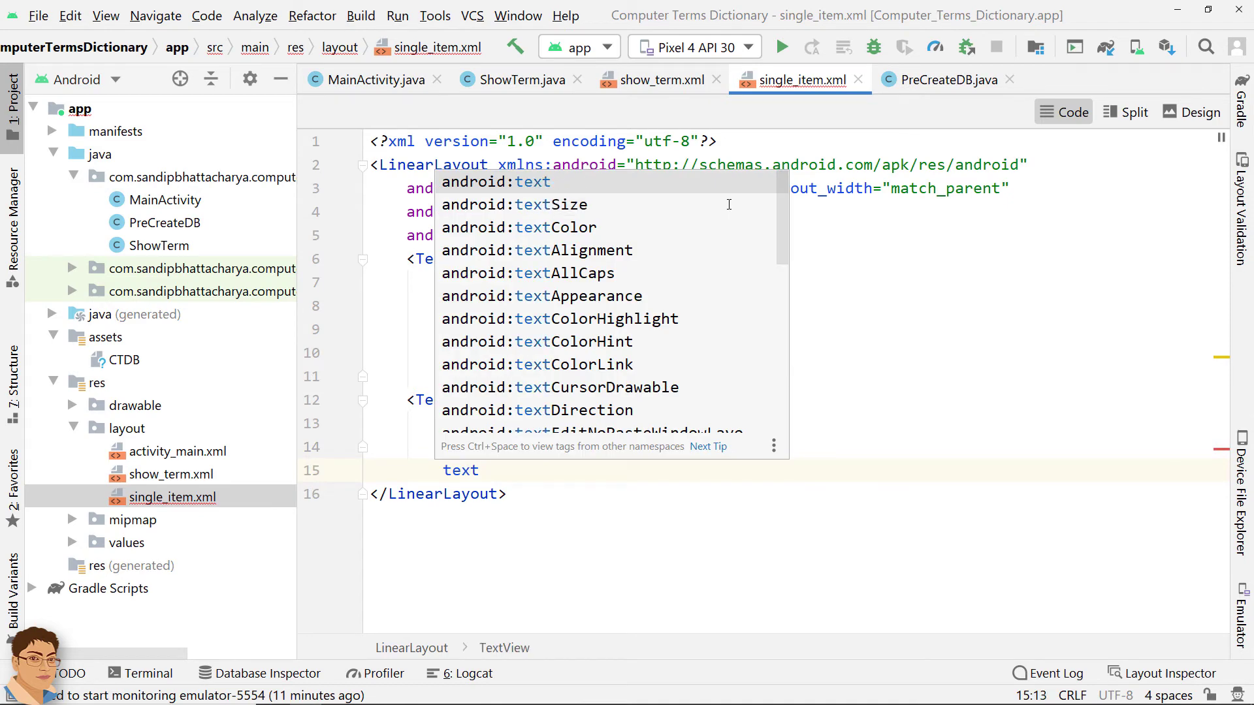
key(Return)
text(Ful)
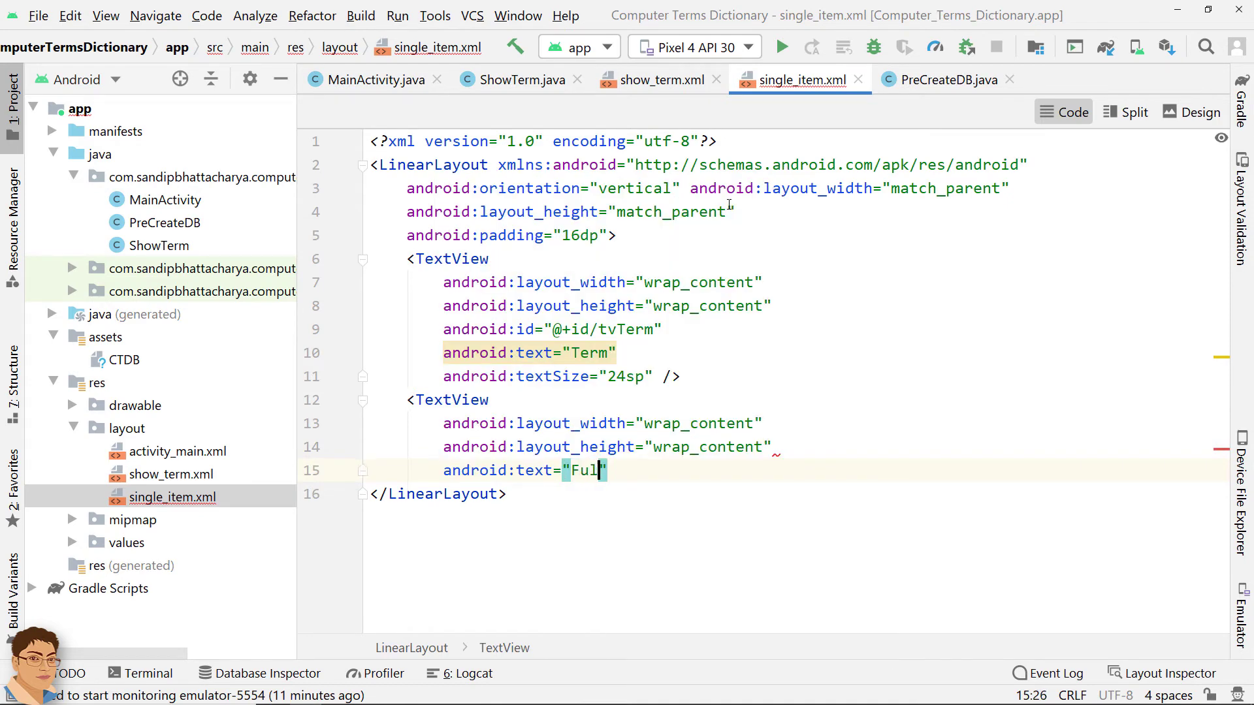
text(l Form)
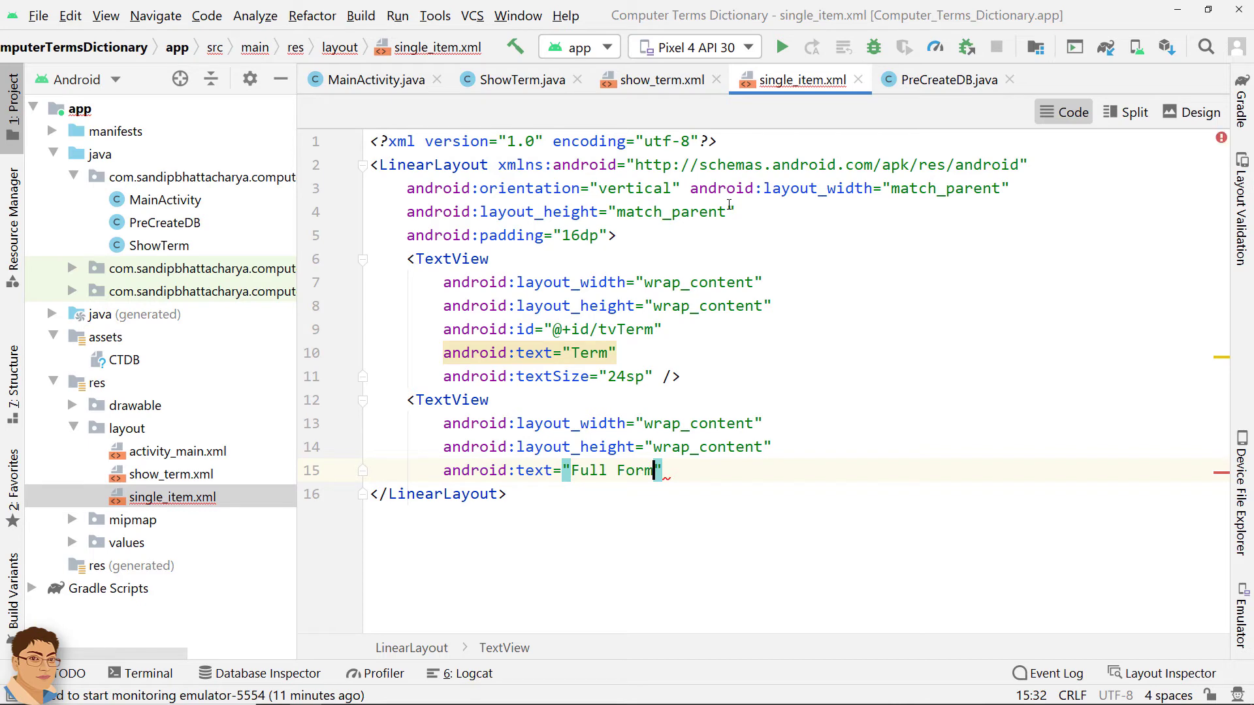
key(End)
key(Return)
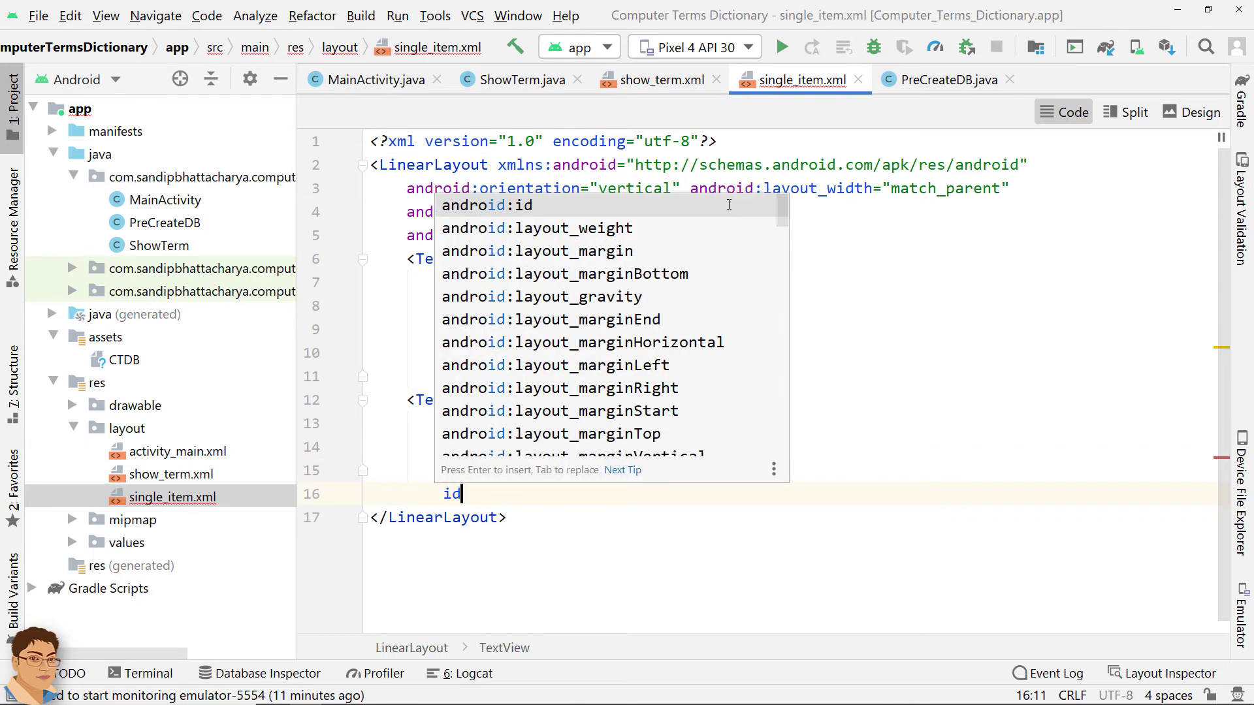
key(Return)
text(@)
key(Return)
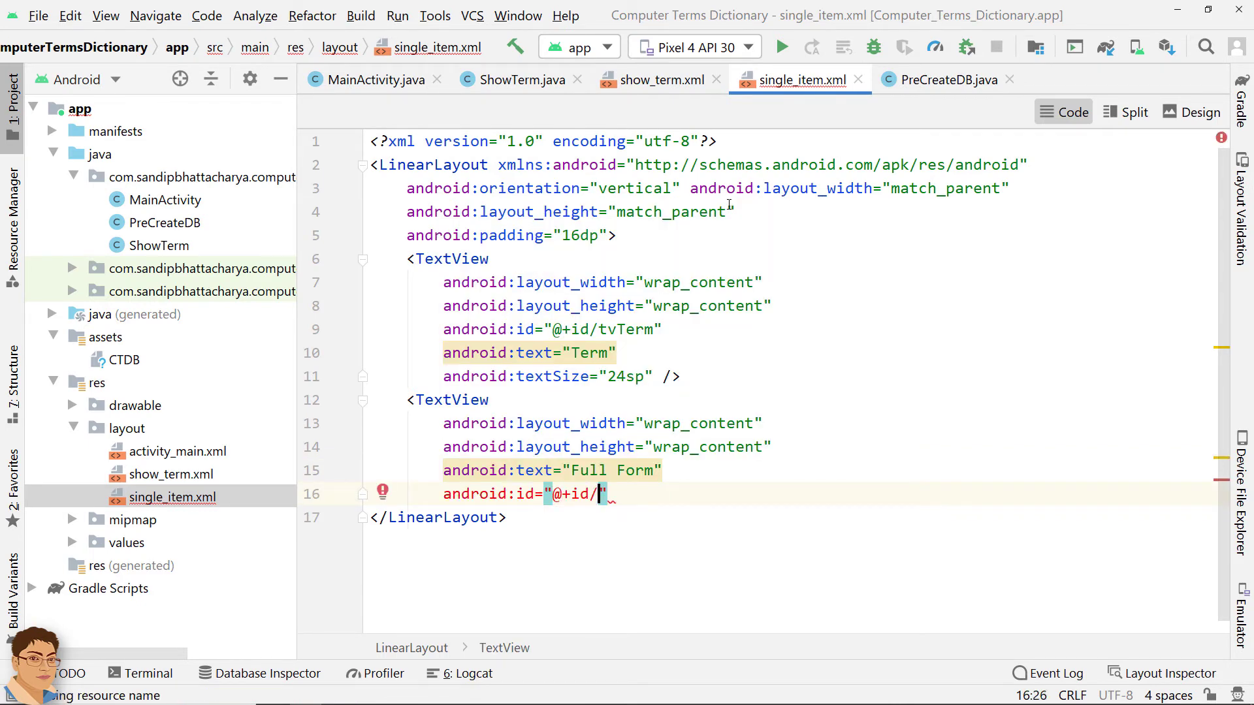
text(t)
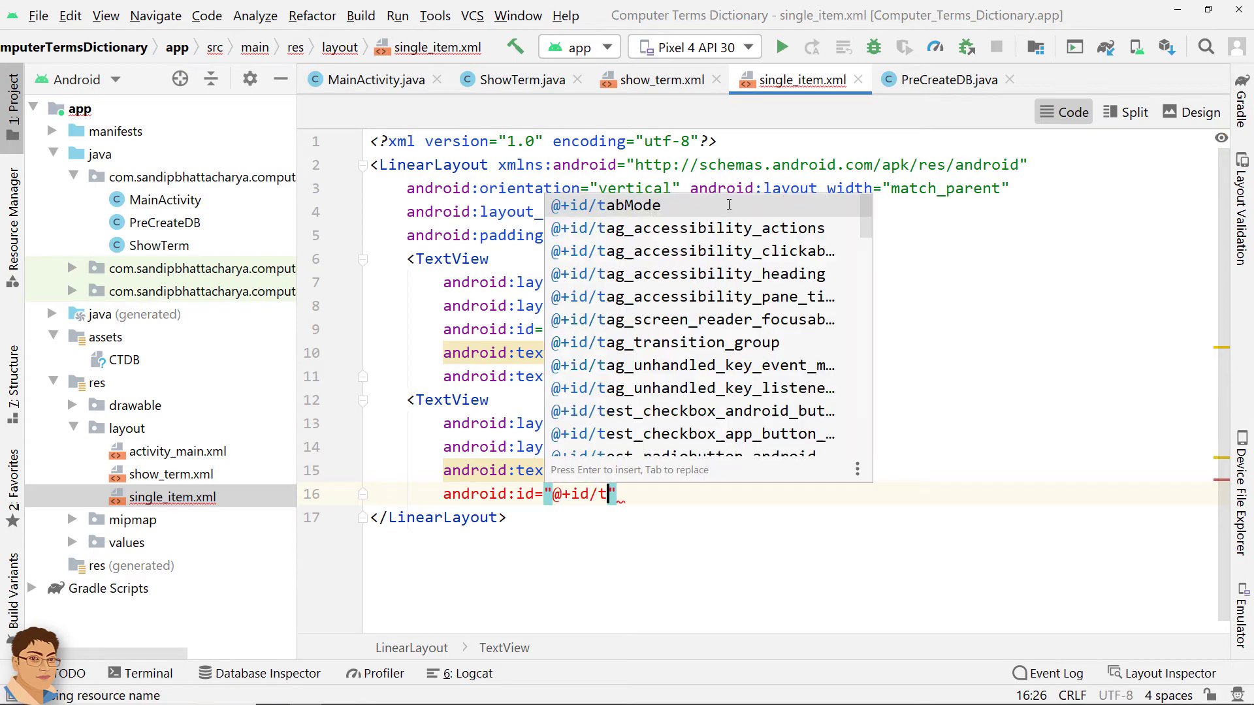
text(vFull)
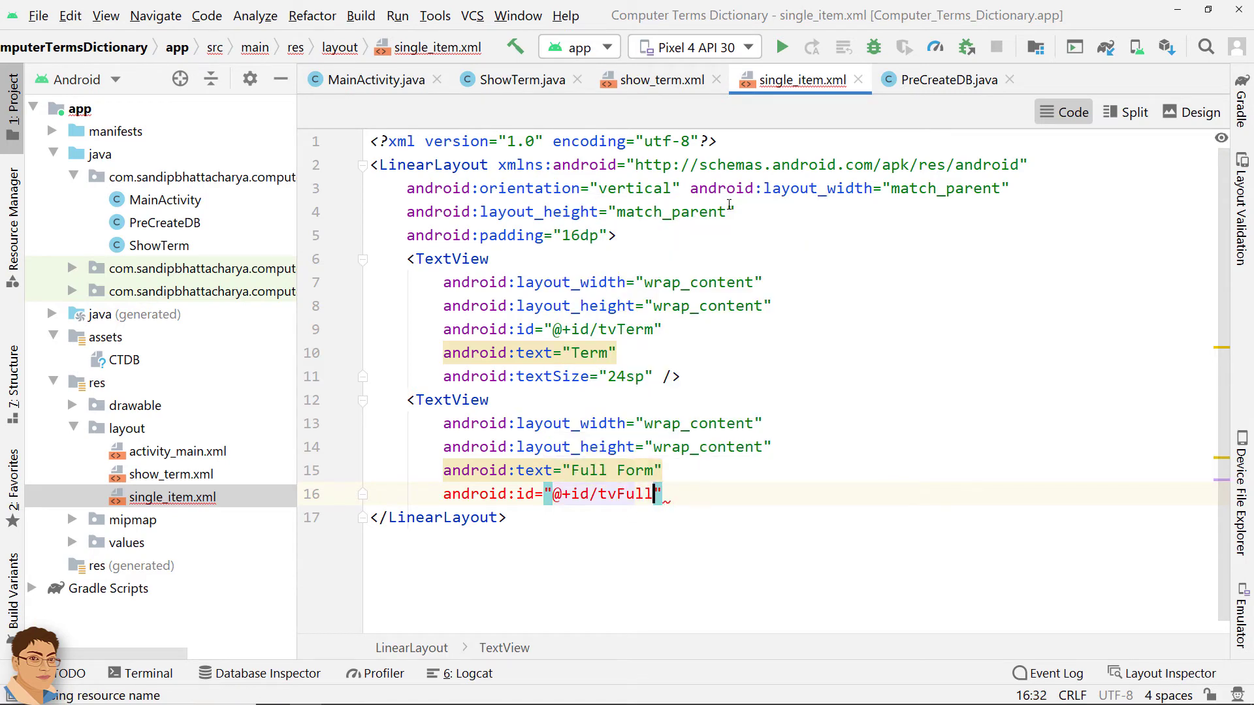
text(Form")
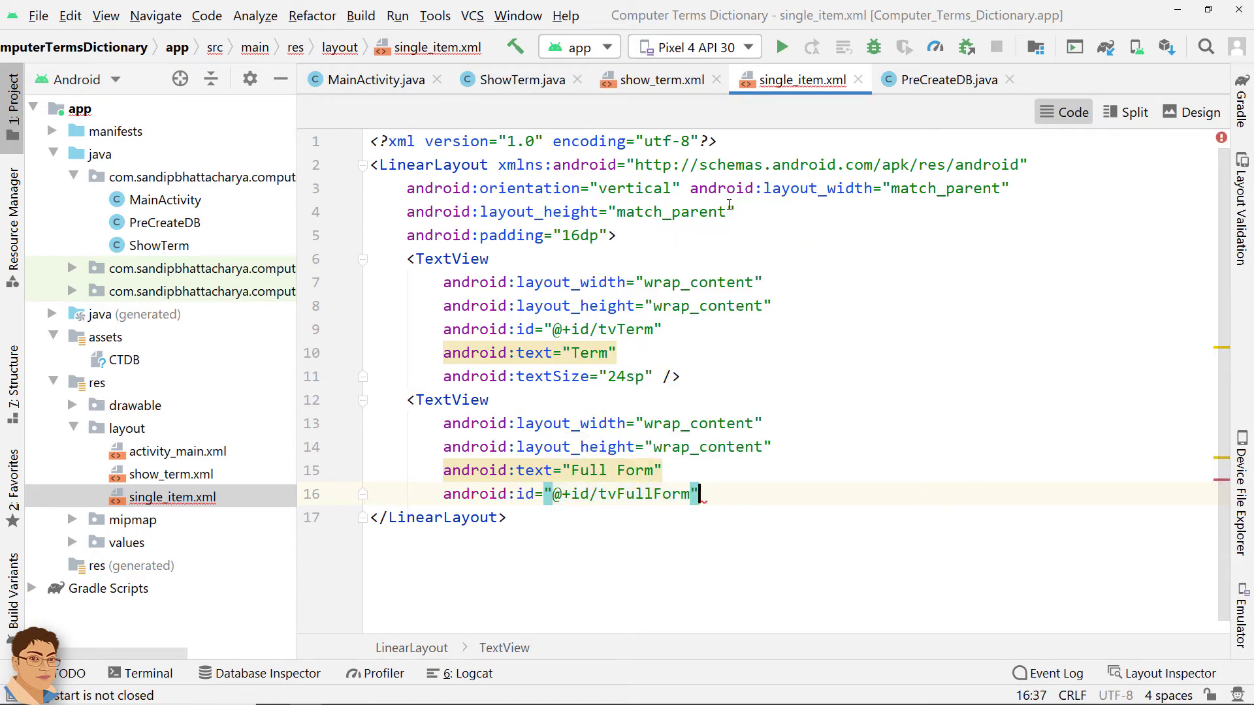
key(Return)
text(textSize=)
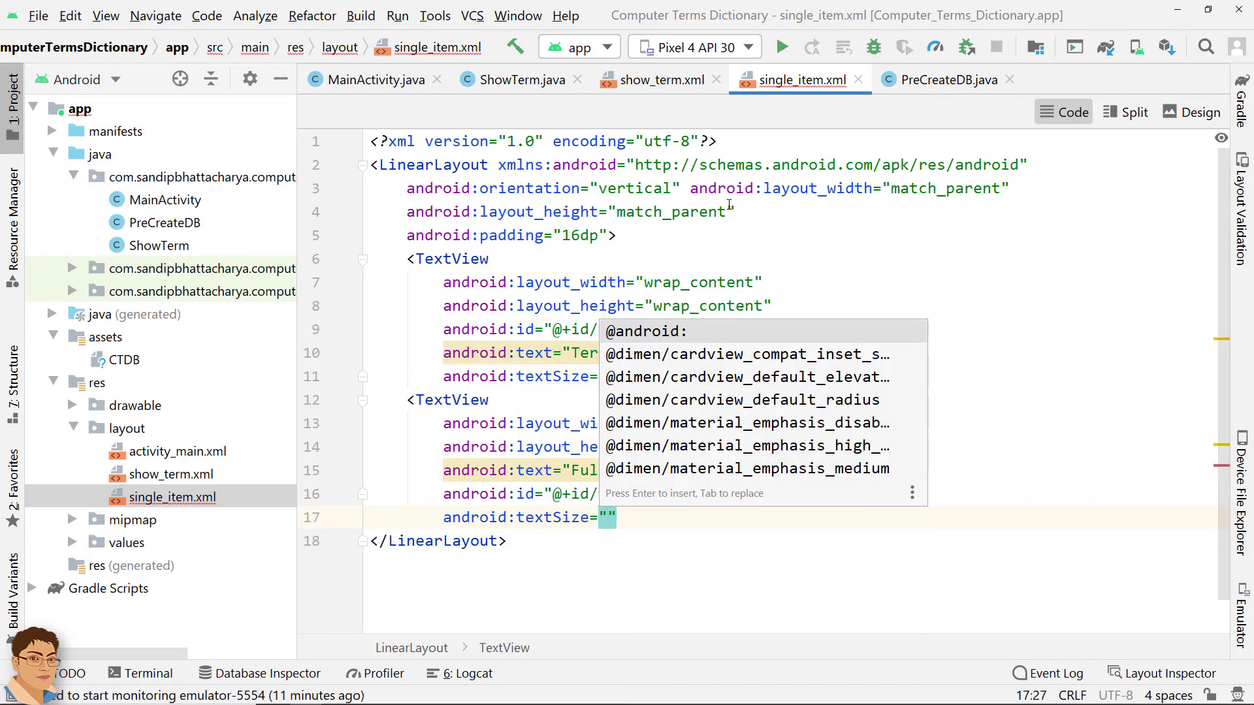
text(18sp")
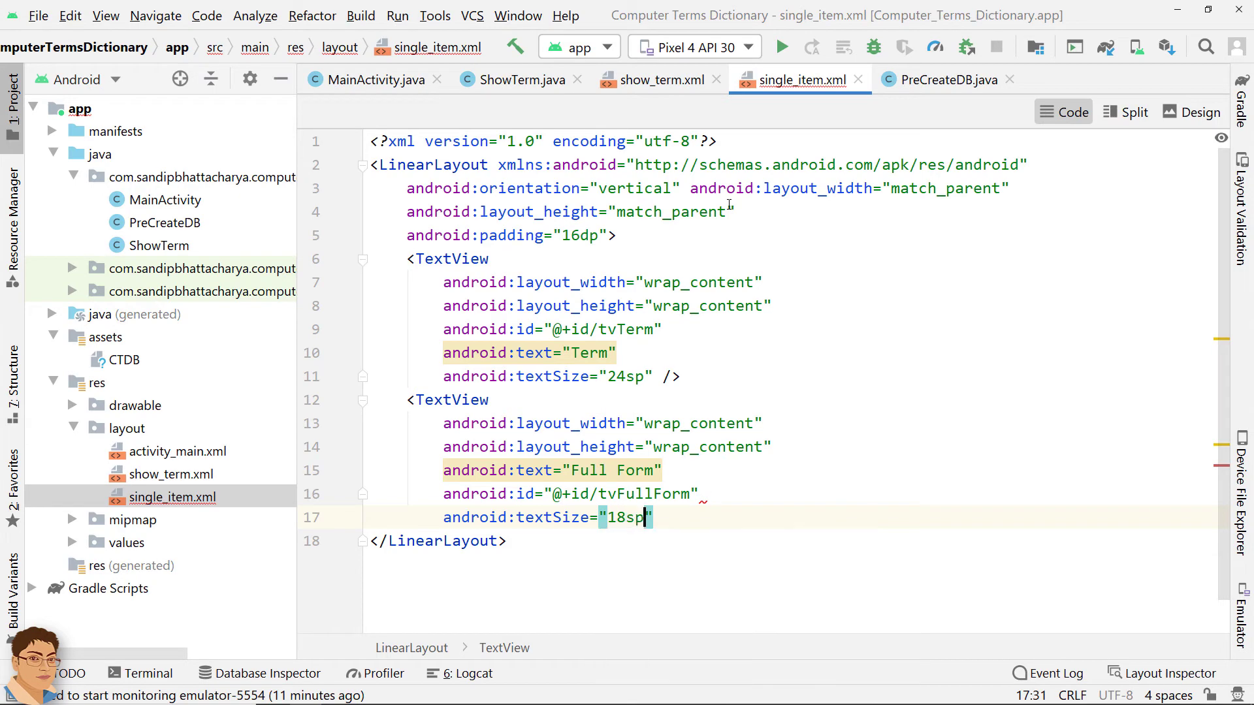
text( />)
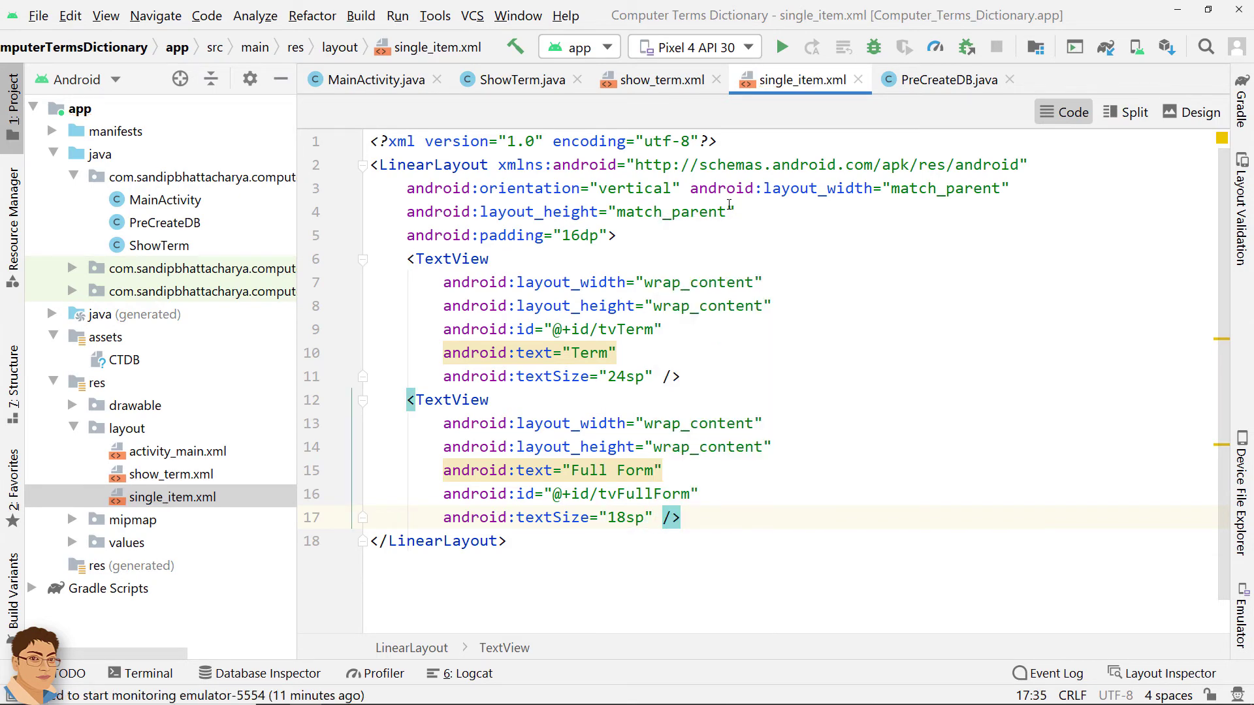
click(1198, 114)
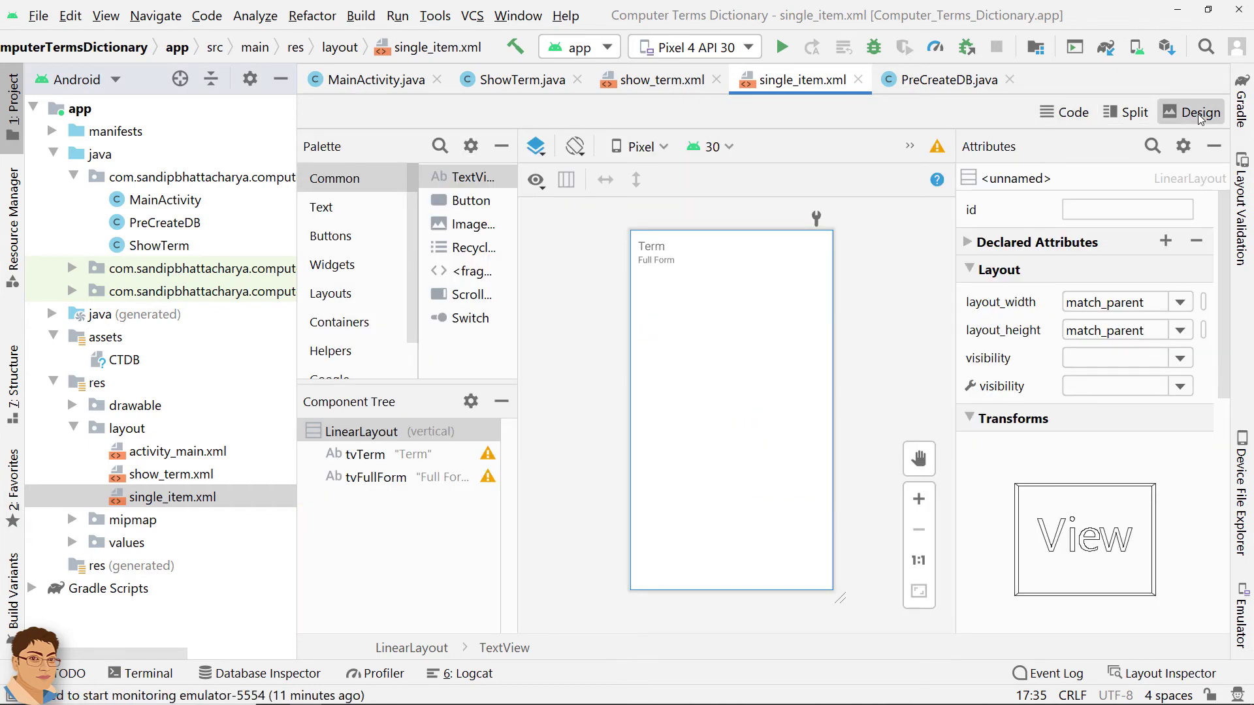
- In AndroidManifest.xml, paste a copy of the MainActivity activity block below it
double_click(117, 135)
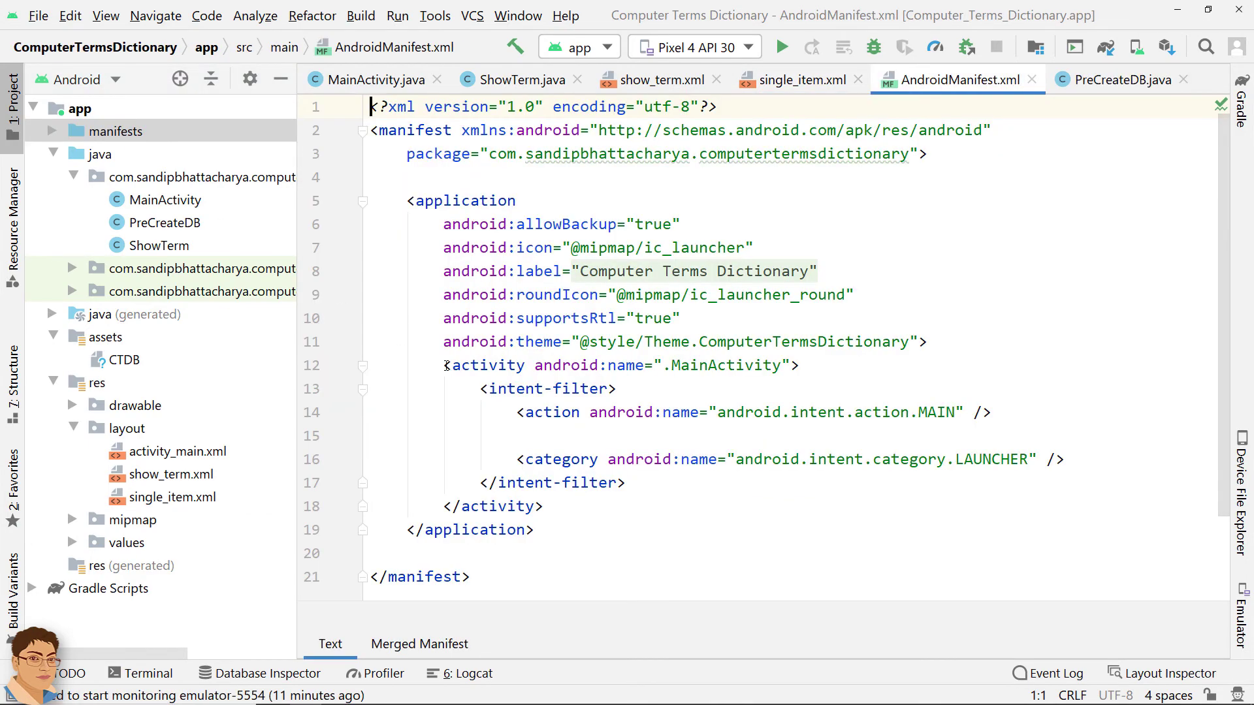
drag(445, 365, 544, 505)
key(ctrl+c)
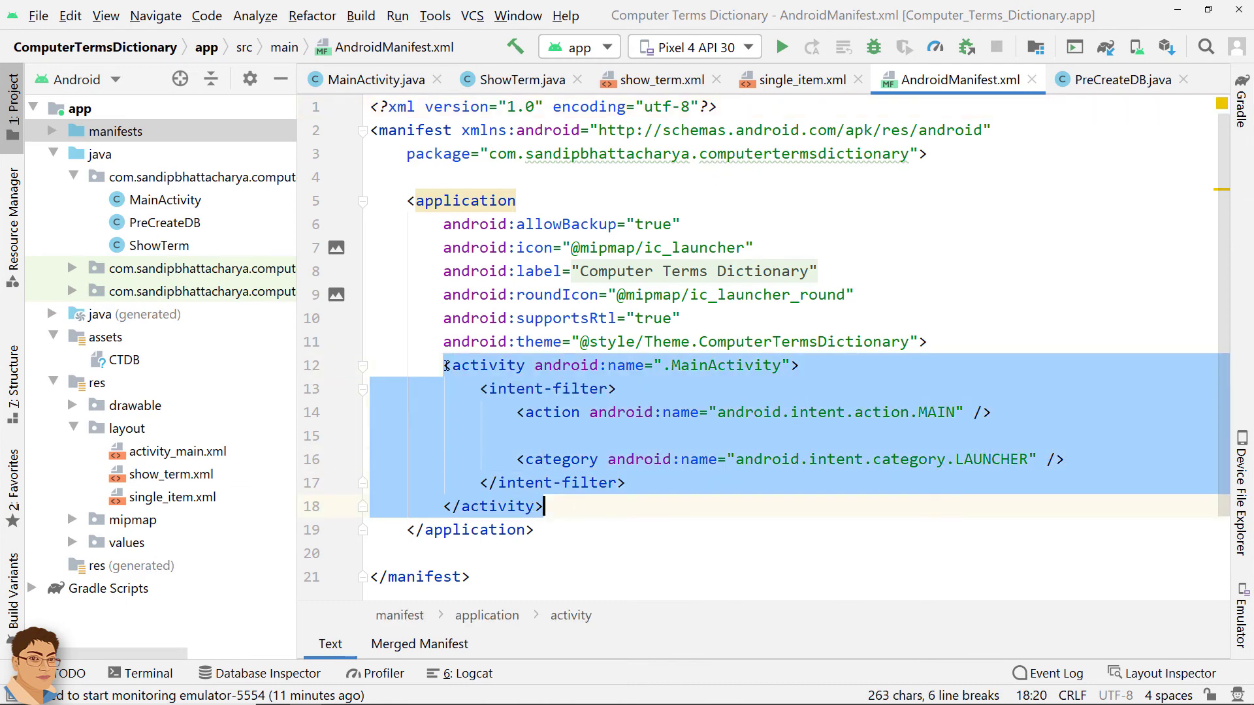
click(570, 508)
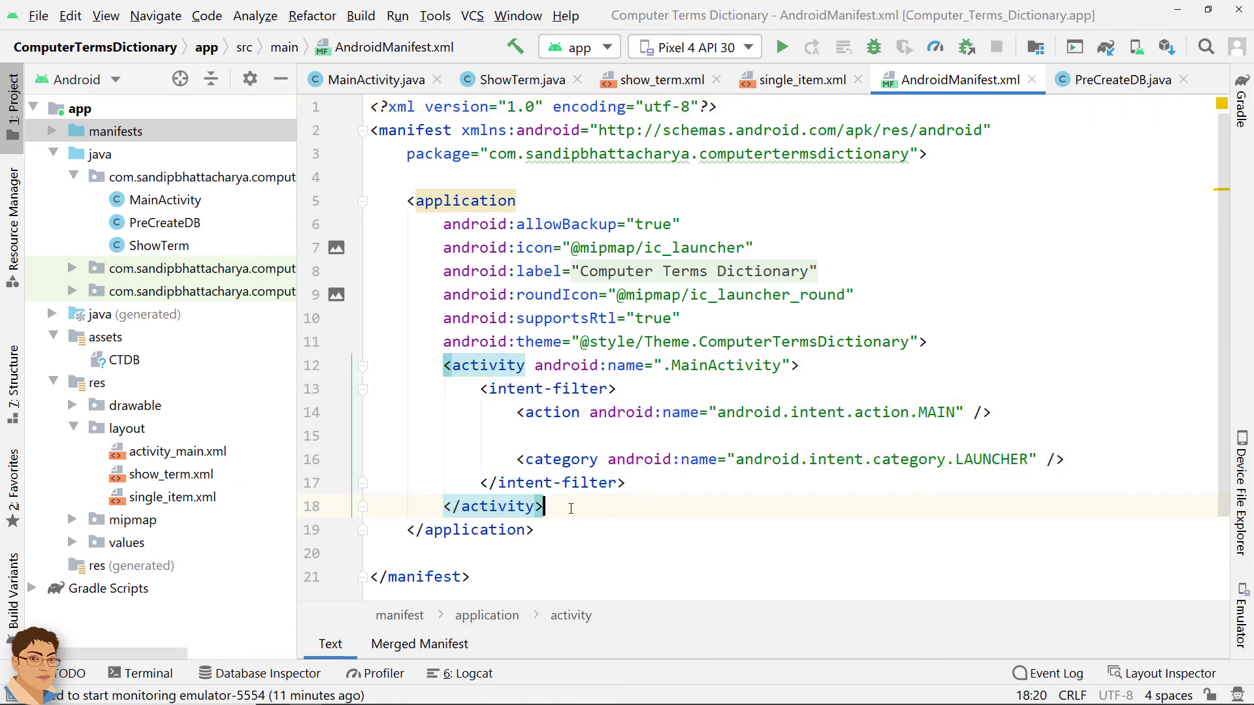
key(Return)
key(ctrl+v)
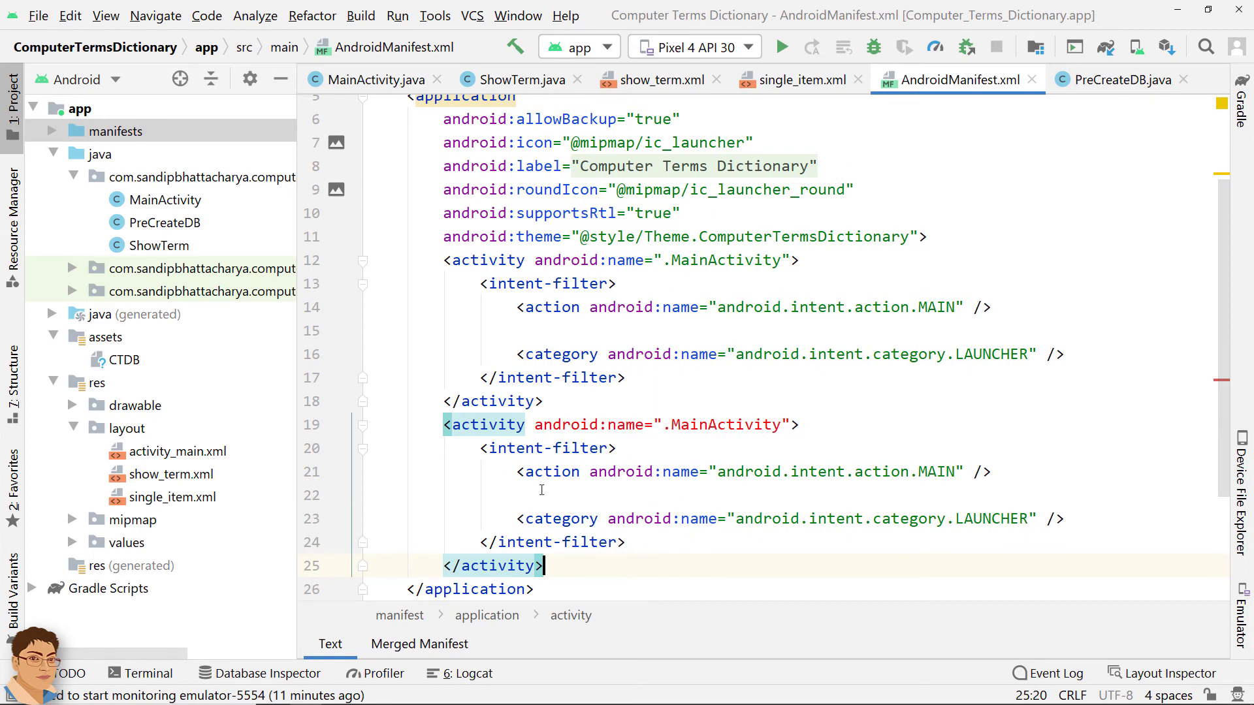
- Remove the copied intent-filter and rename the copied activity to .ShowTerm
drag(480, 449, 631, 541)
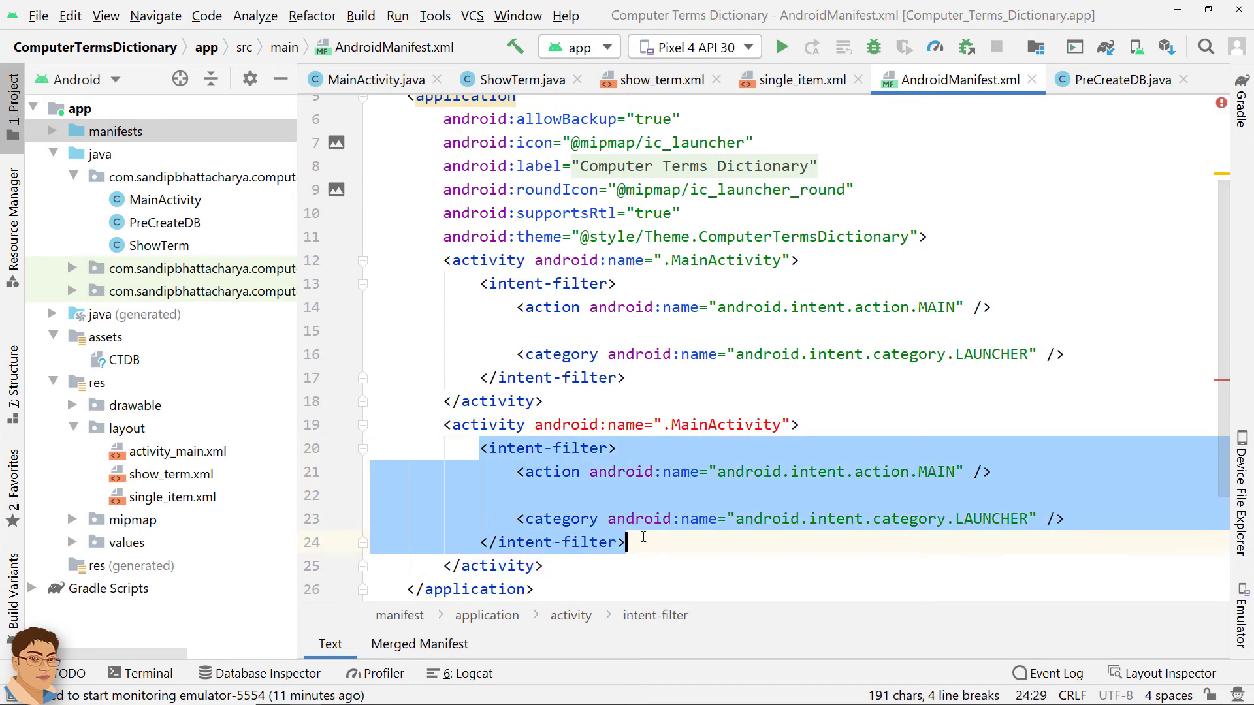
key(Delete)
key(BackSpace)
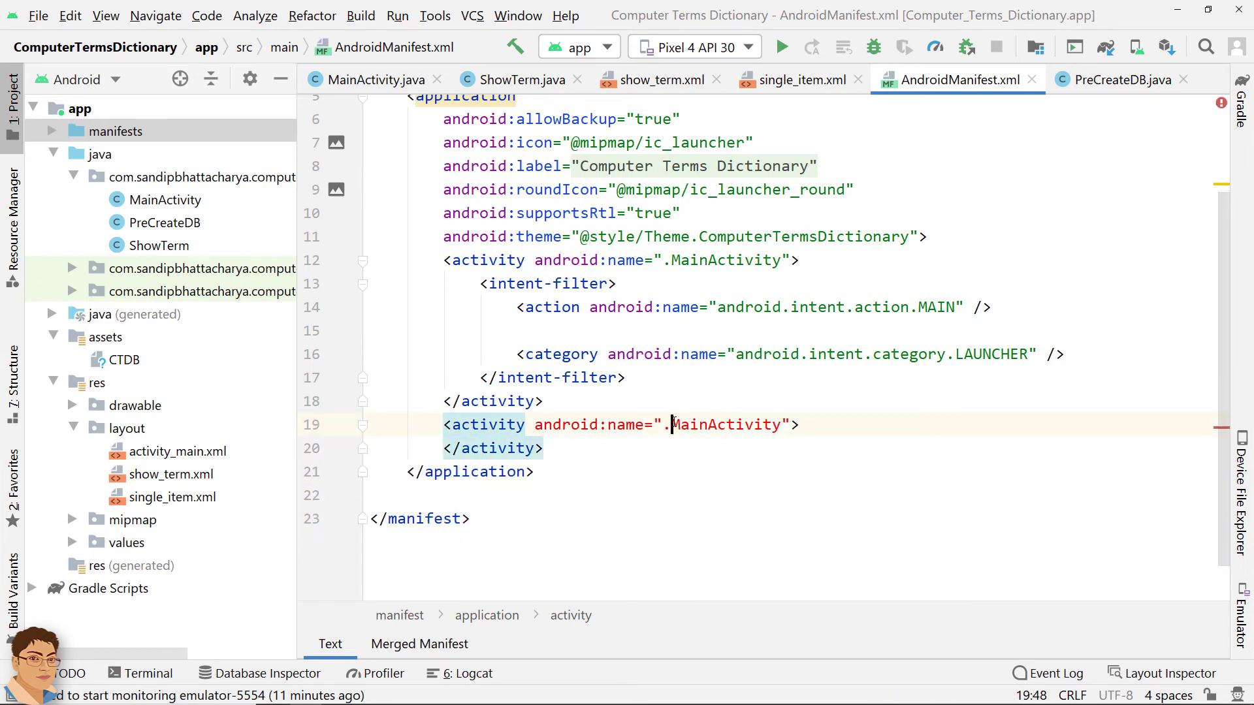
click(672, 425)
key(shift+Right)
key(shift+Right)
key(shift+Right)
key(shift+Right)
key(shift+Right)
key(shift+Right)
key(shift+Right)
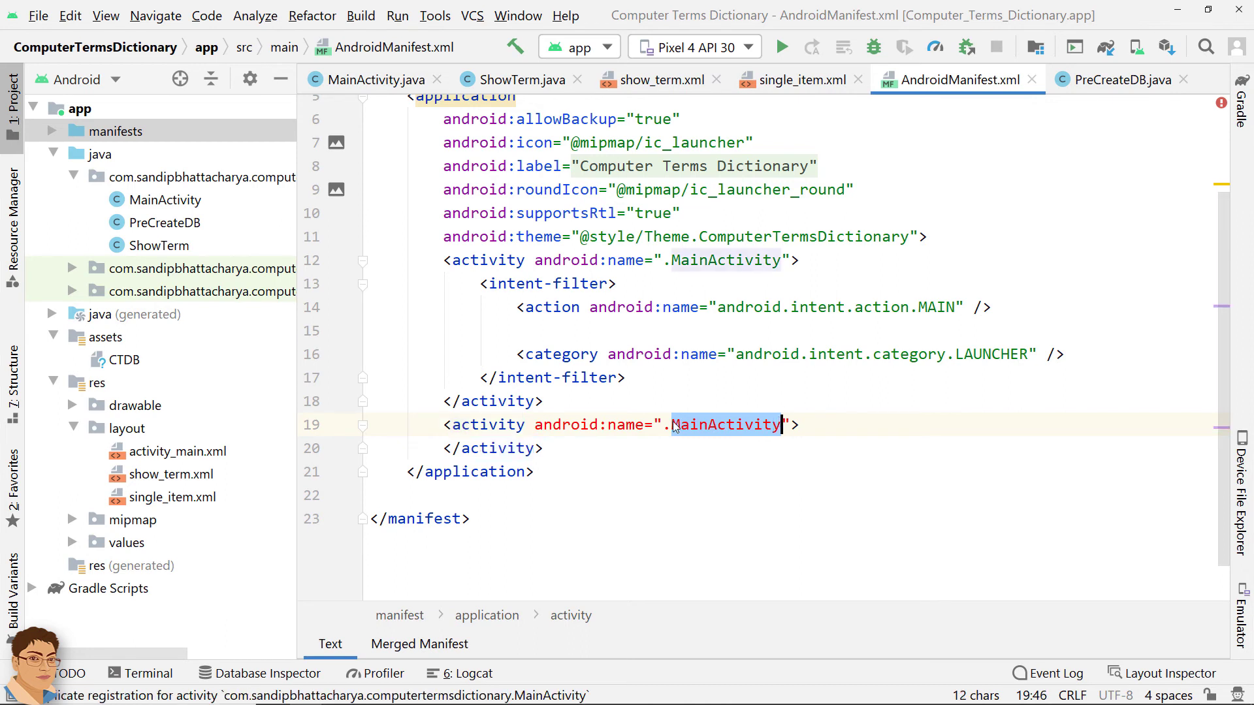
text(Sh)
key(Return)
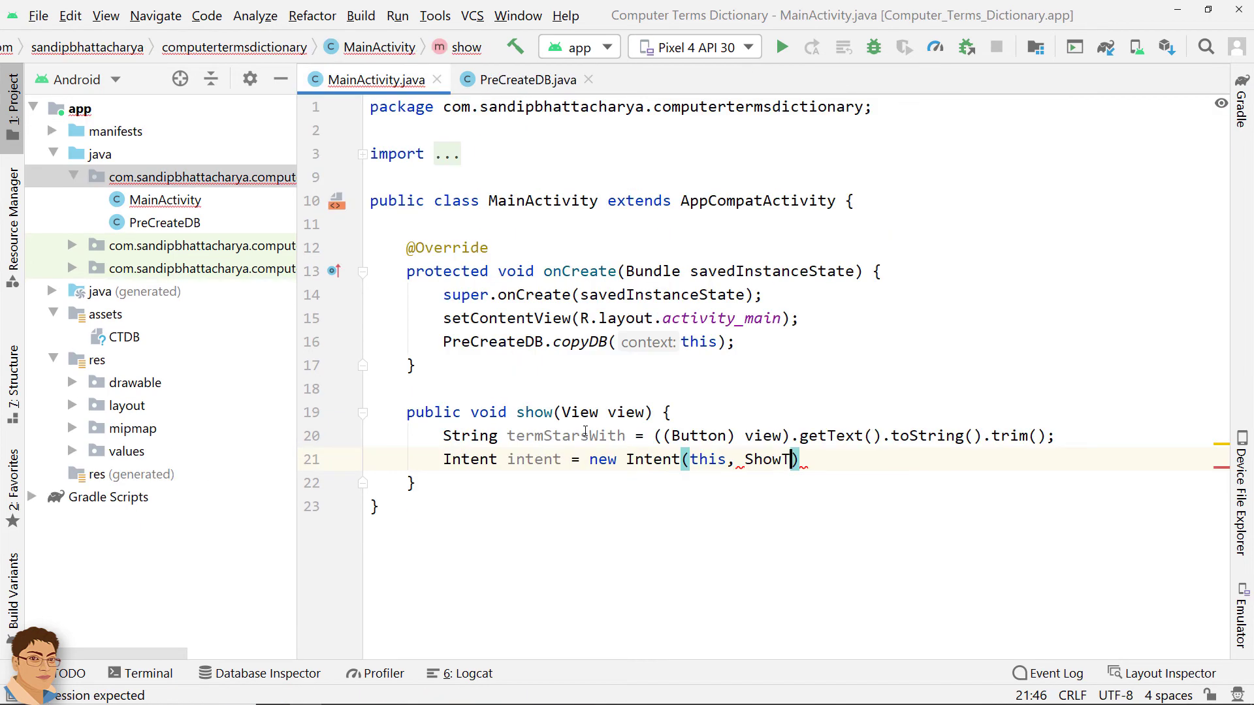
text(Term.class)
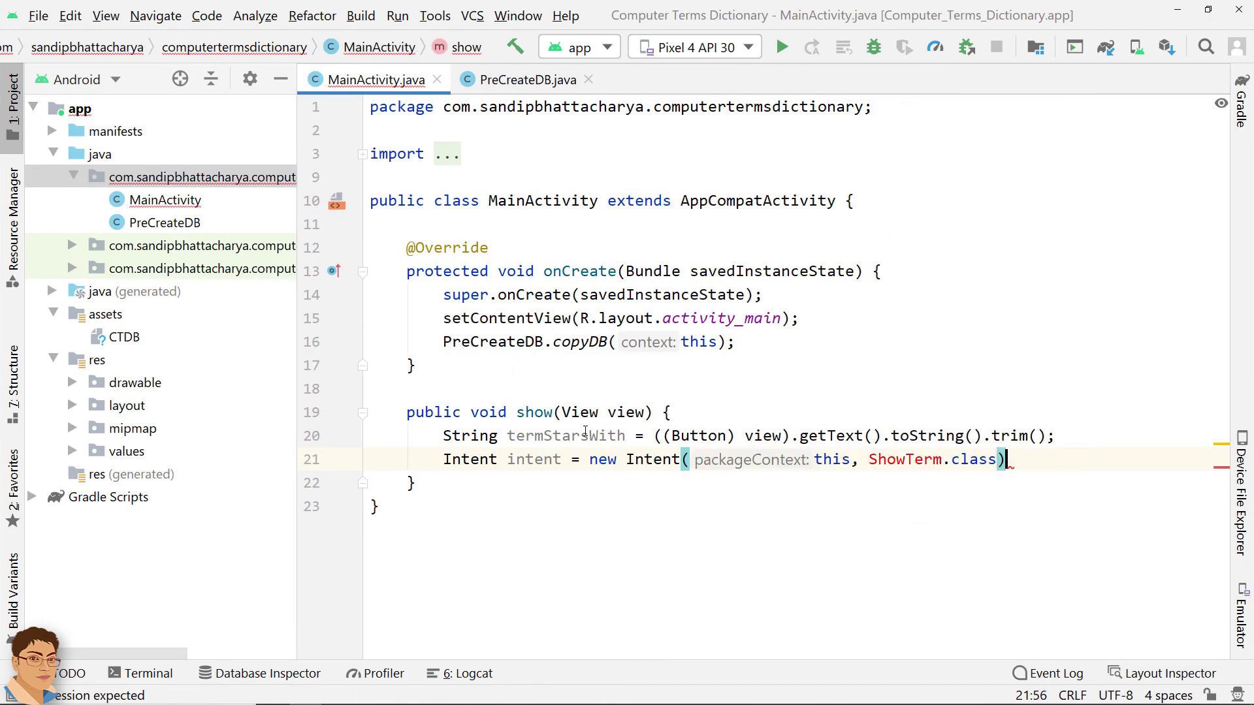
text();)
- Add putExtra("termStartsWith", termStarsWith) and startActivity(intent), and set the RecyclerView id to @+id/rvTerms
key(Return)
text(intent.)
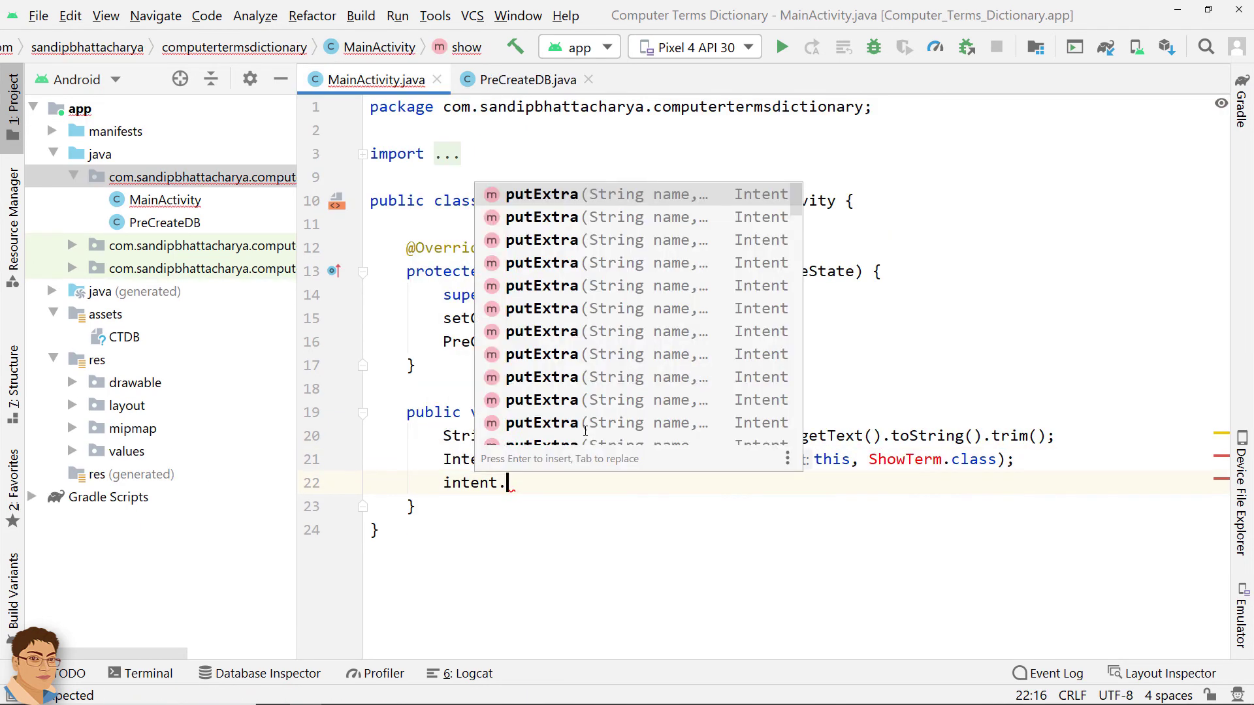
text(putEx)
key(Return)
text(")
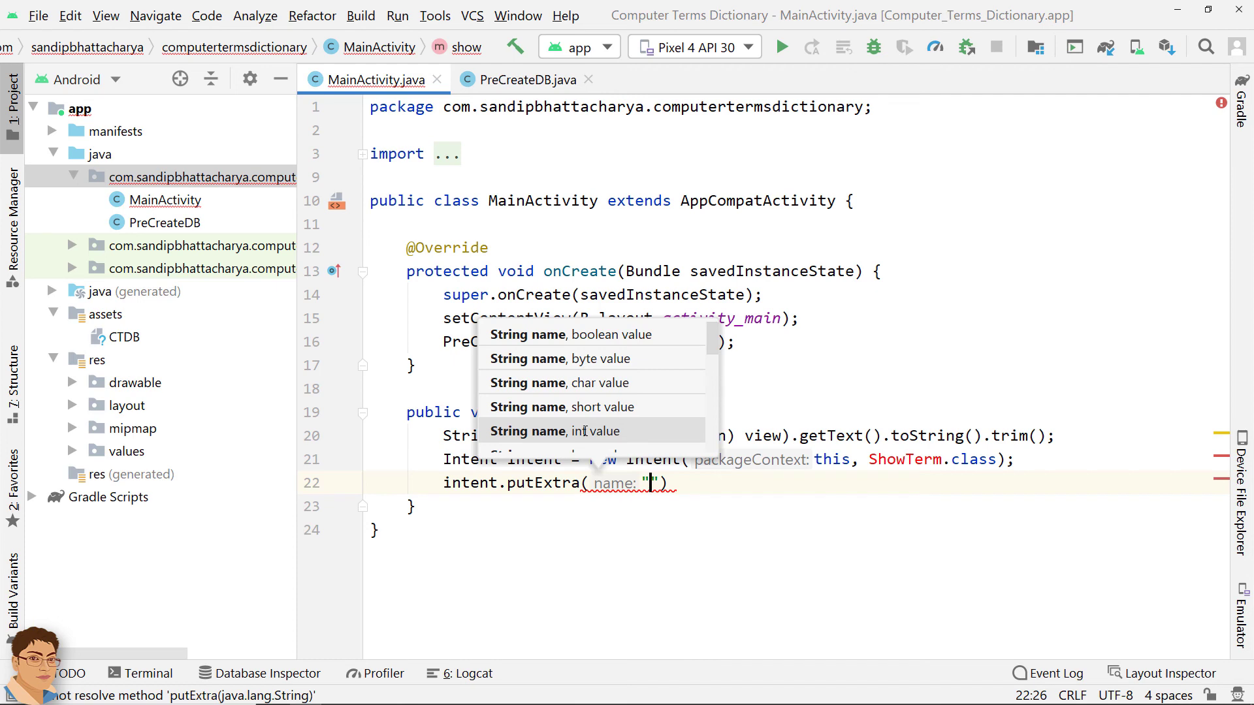
text(termStartsWith", )
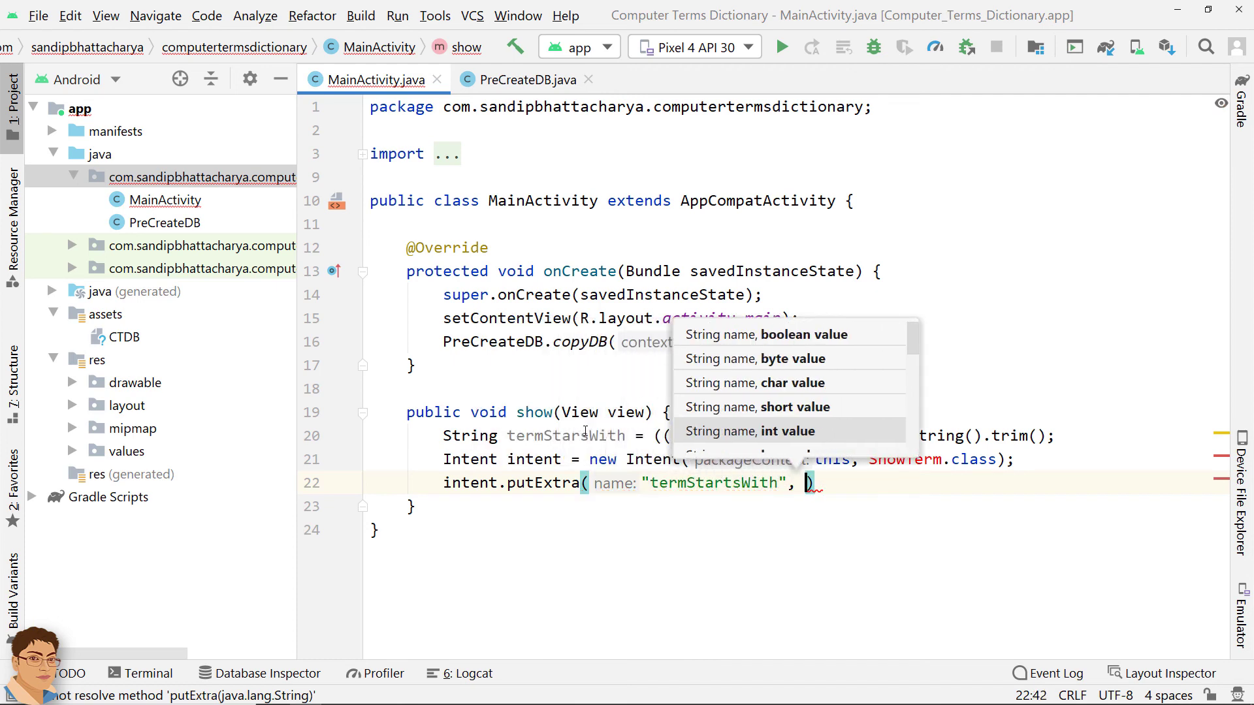
text(terms)
key(Return)
text();)
key(Return)
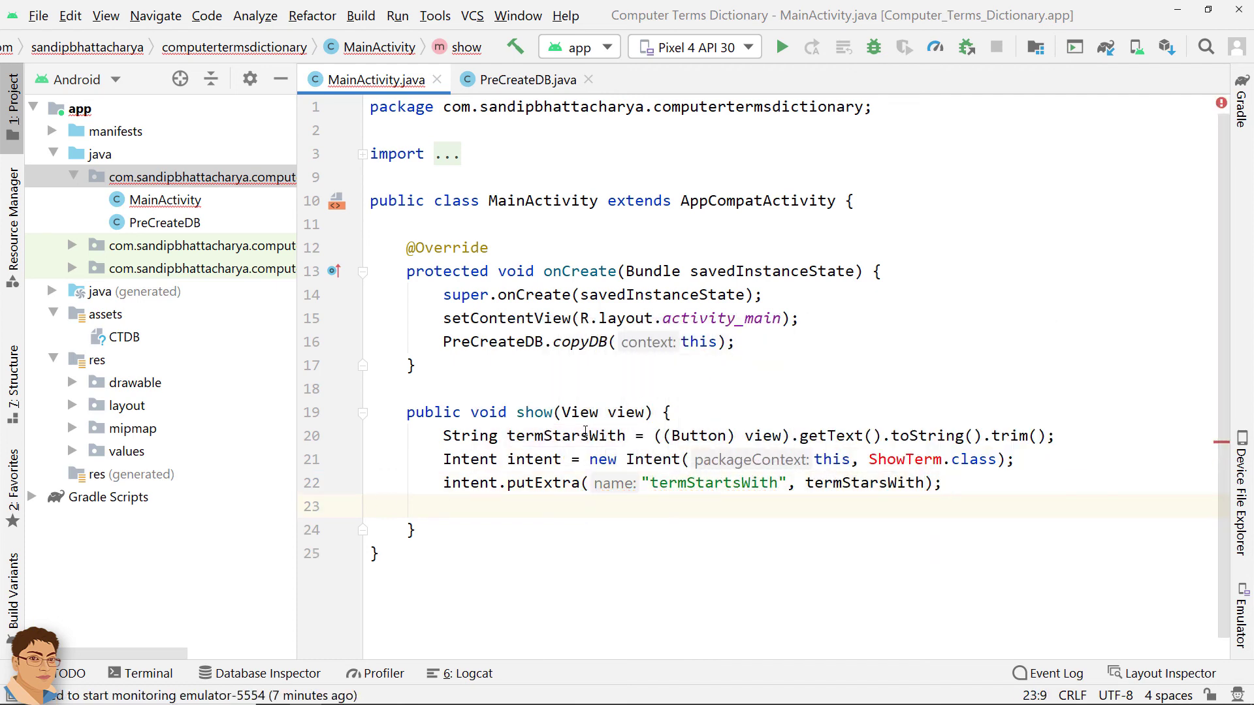
text(startActi)
key(Return)
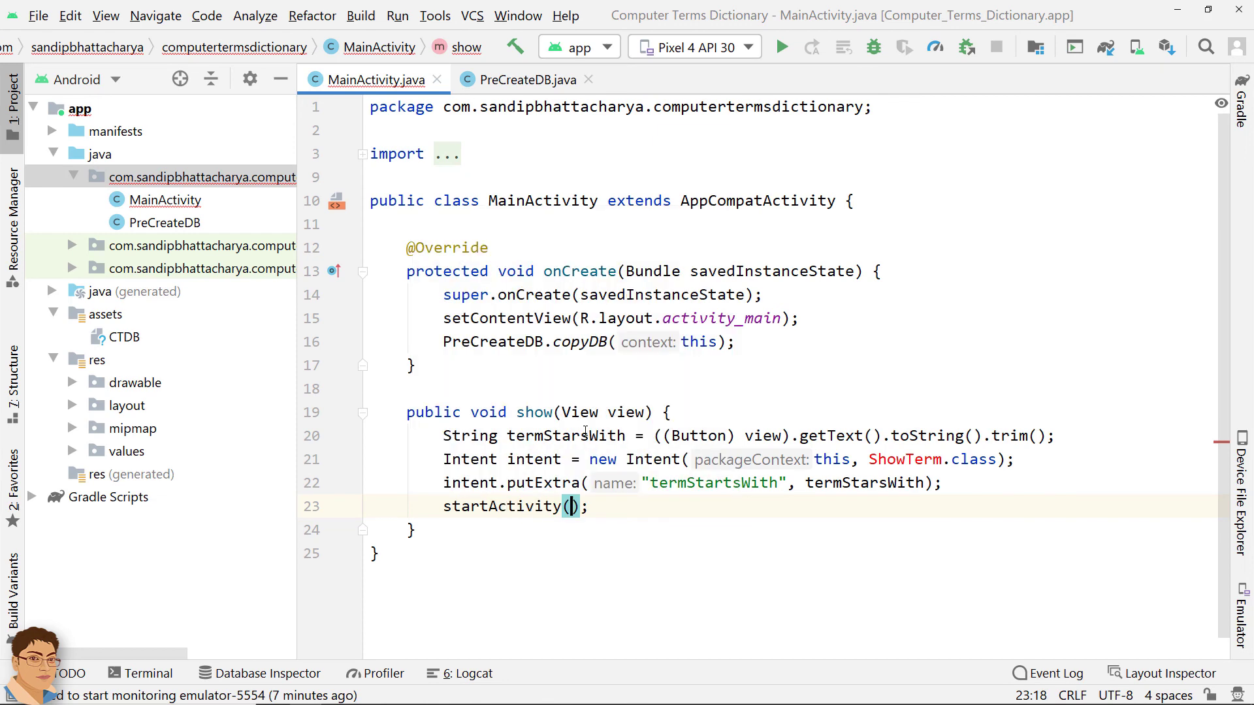
text(i)
key(Return)
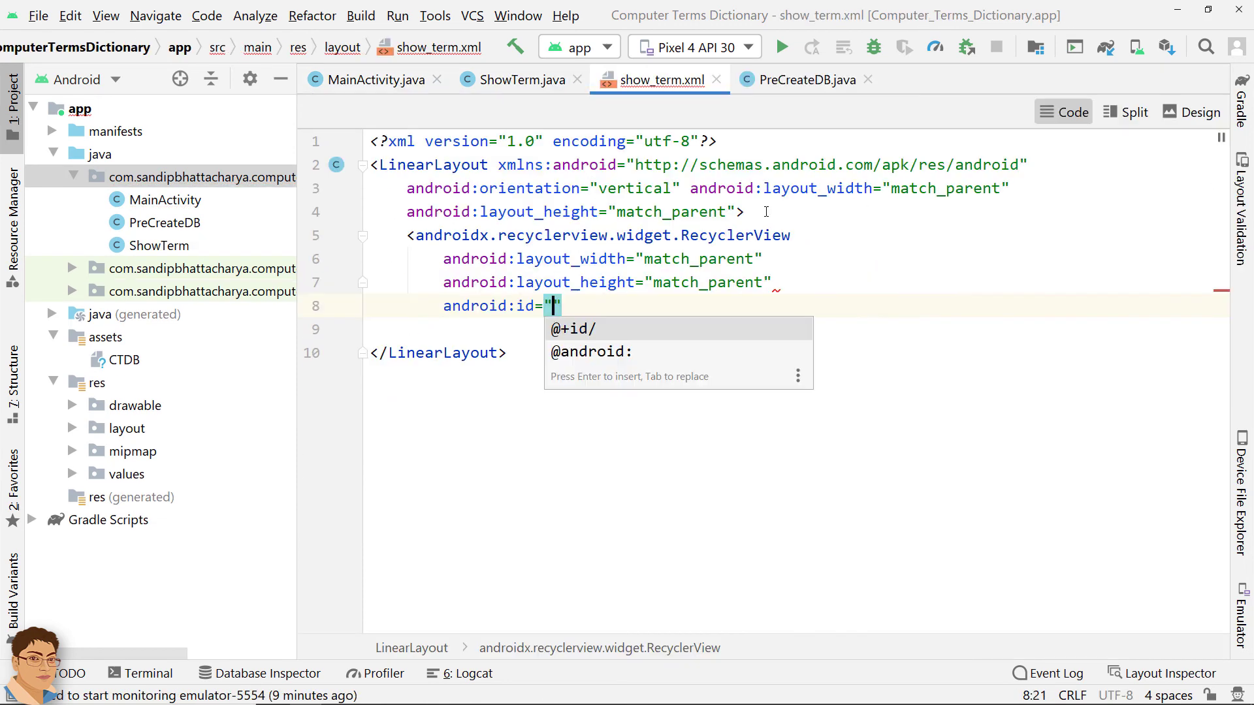
key(Return)
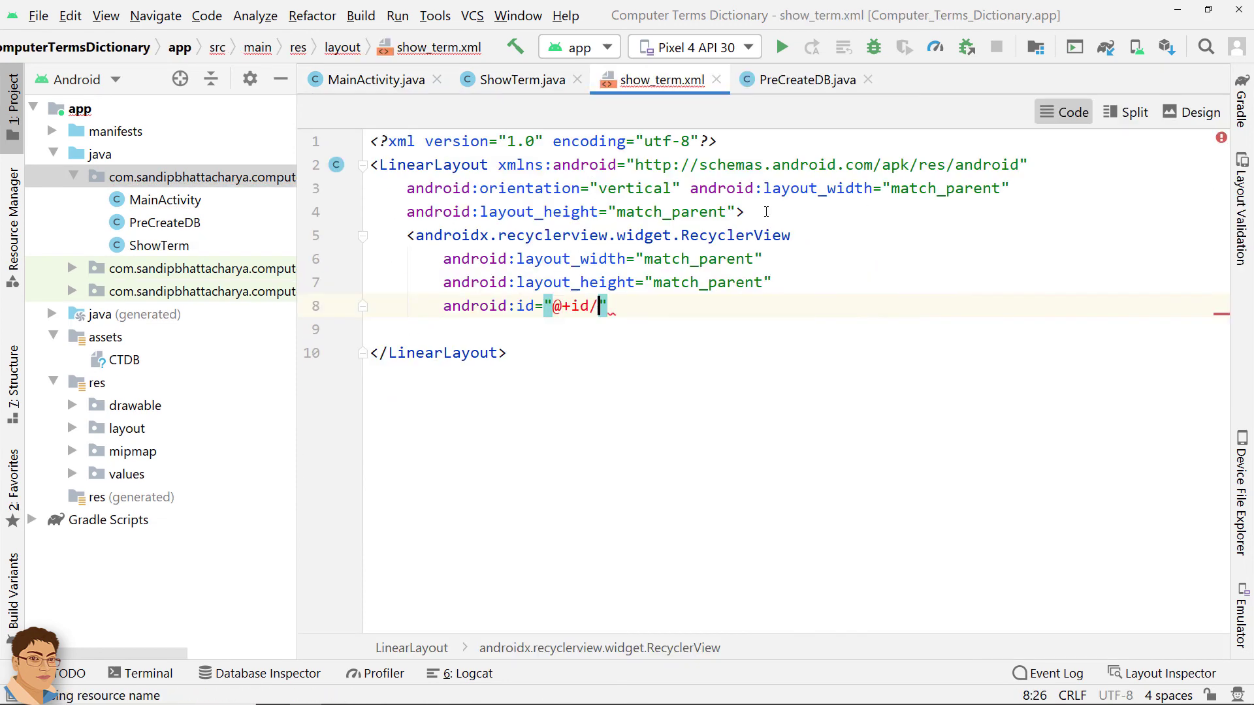
text(rvTerms)
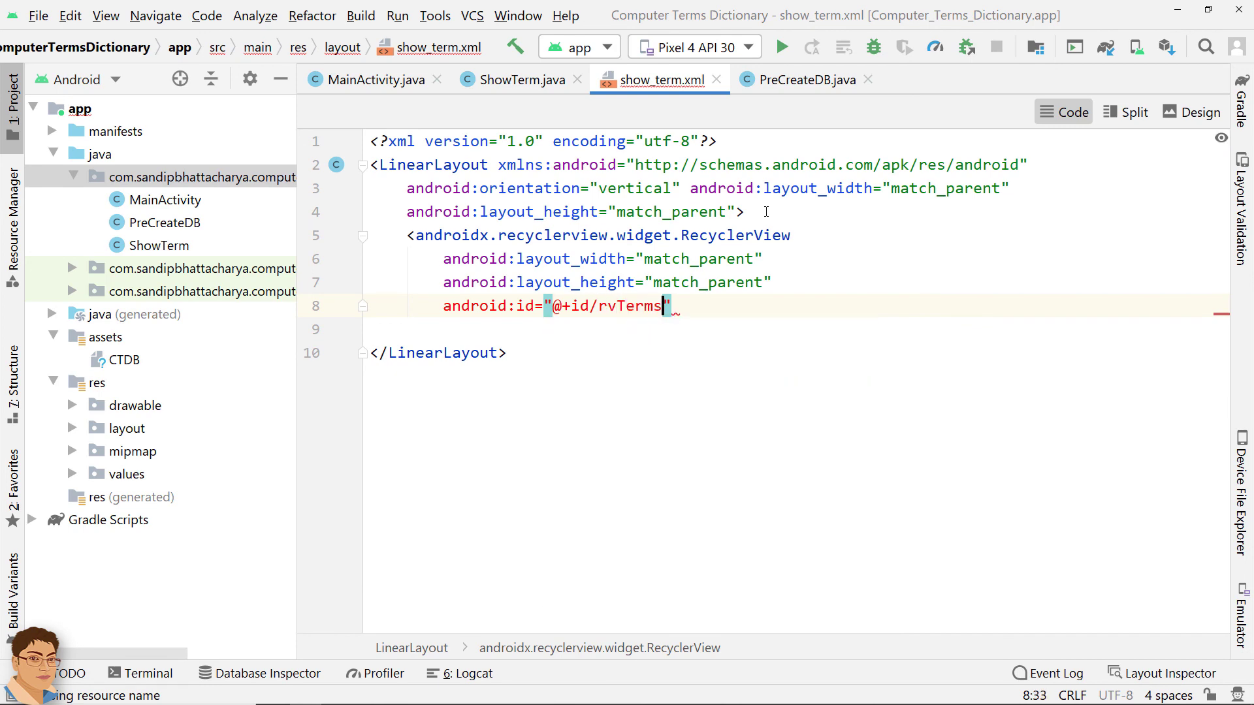
text( /)
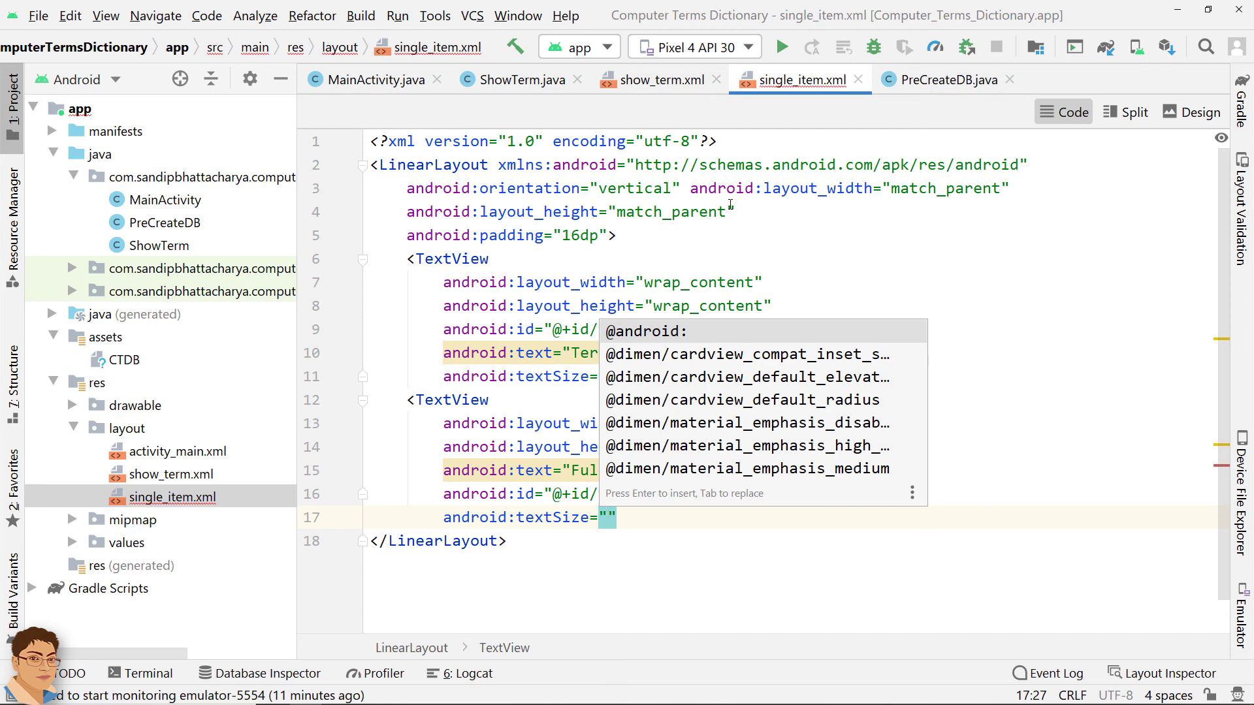
text(18sp)
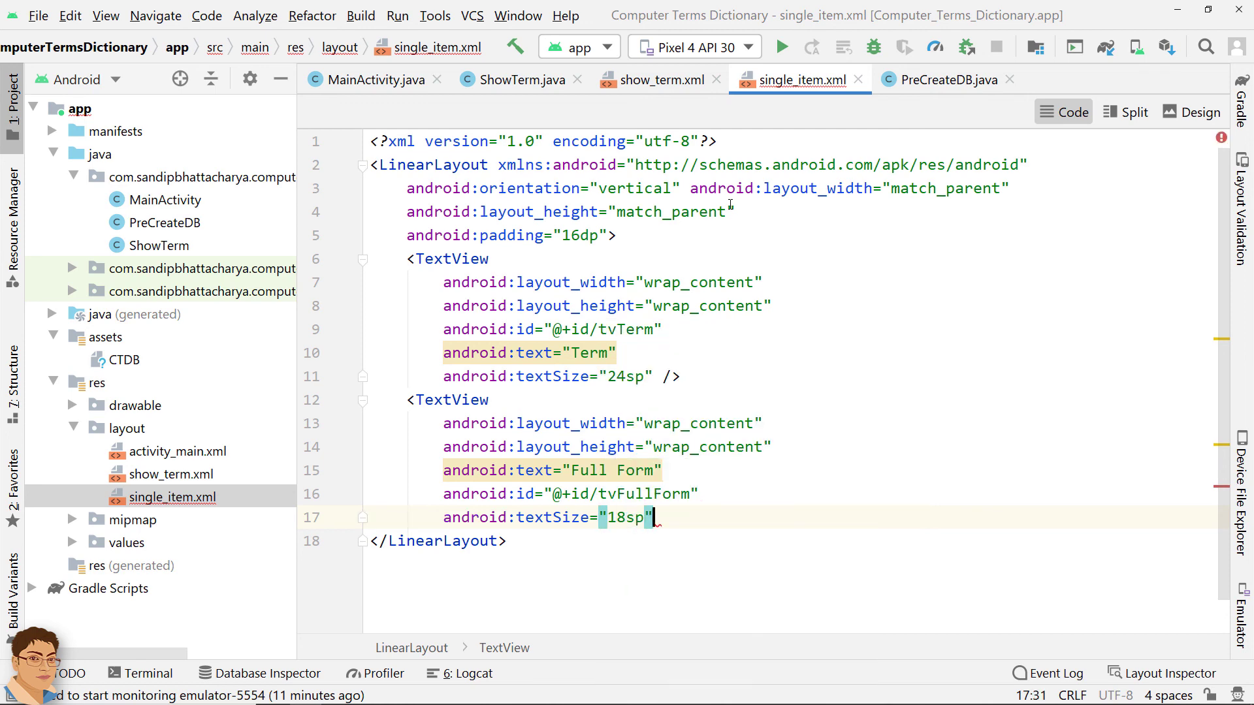